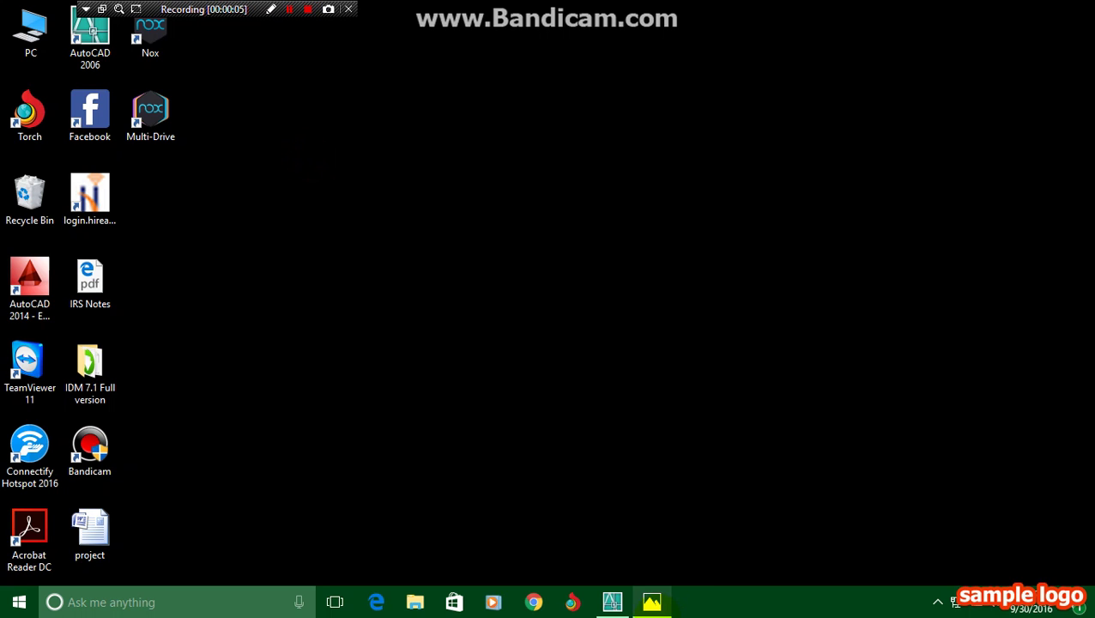
# - Show the model.PNG reference image beside the AutoCAD drawing and set the drawing to the Front view
pyautogui.click(659, 604)
pyautogui.click(366, 37)
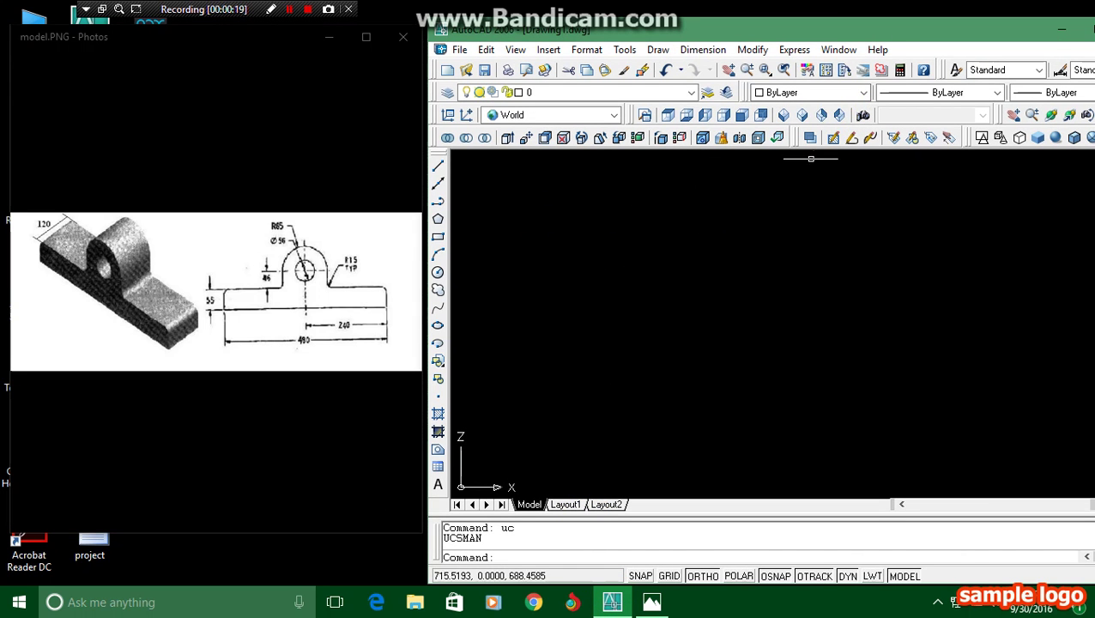
pyautogui.click(741, 115)
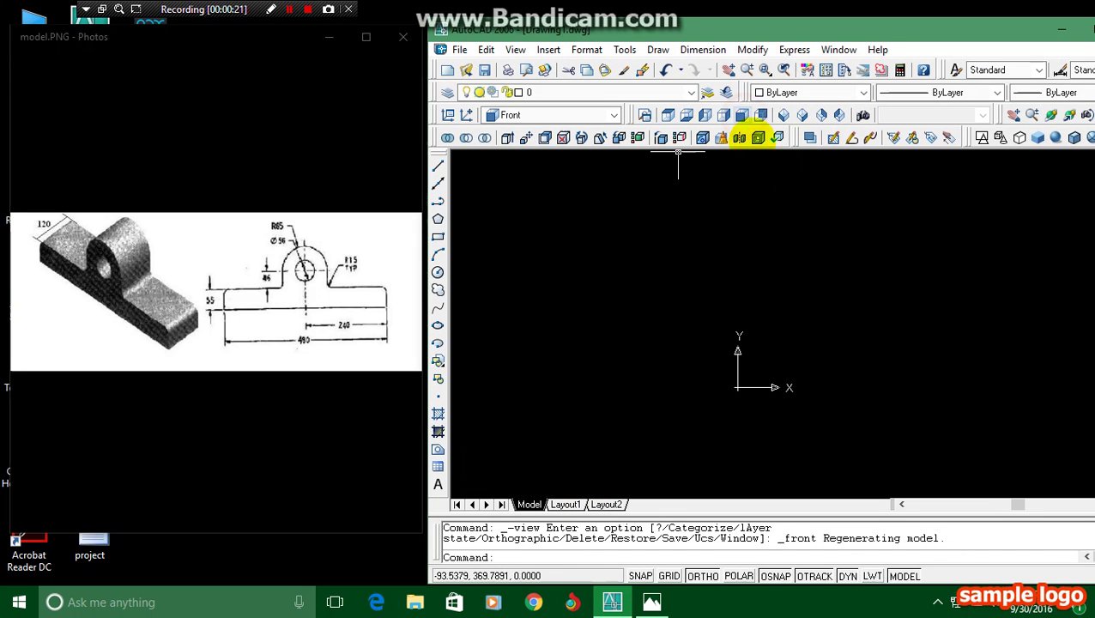
pyautogui.scroll(6, 843, 341)
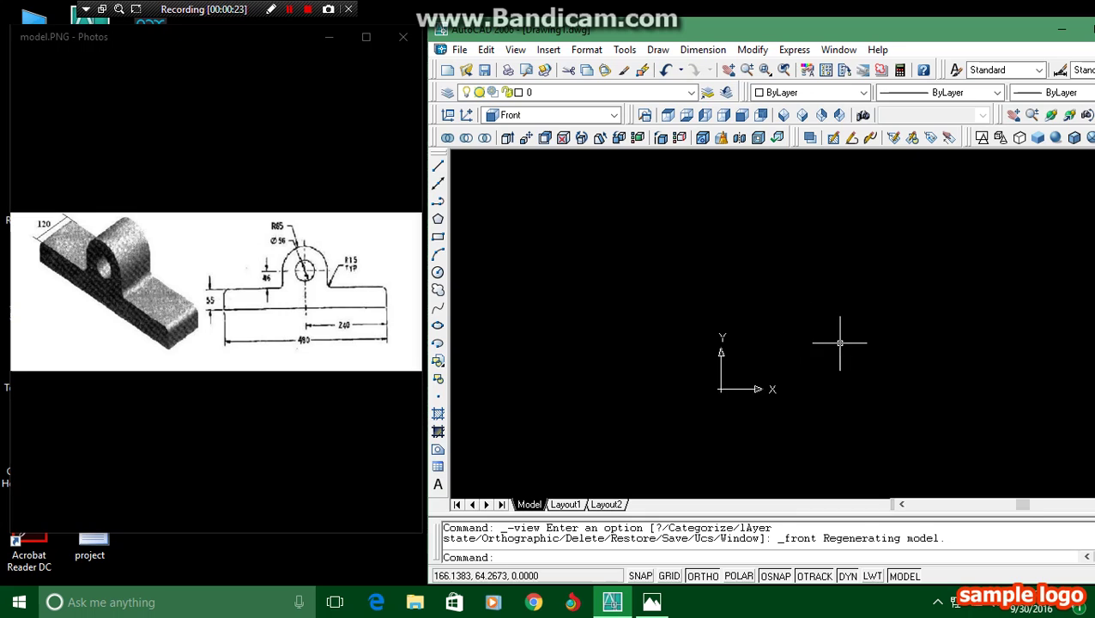
pyautogui.scroll(-5, 770, 348)
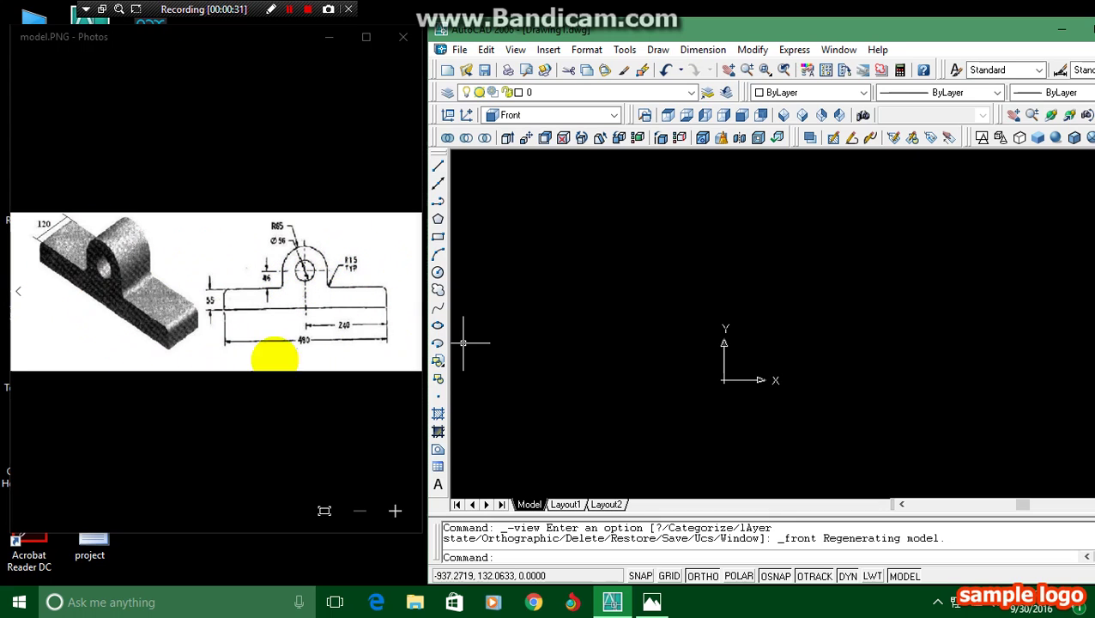
# - Draw the base's 480-unit horizontal bottom edge and a 55-unit vertical edge up from its right end
pyautogui.click(438, 166)
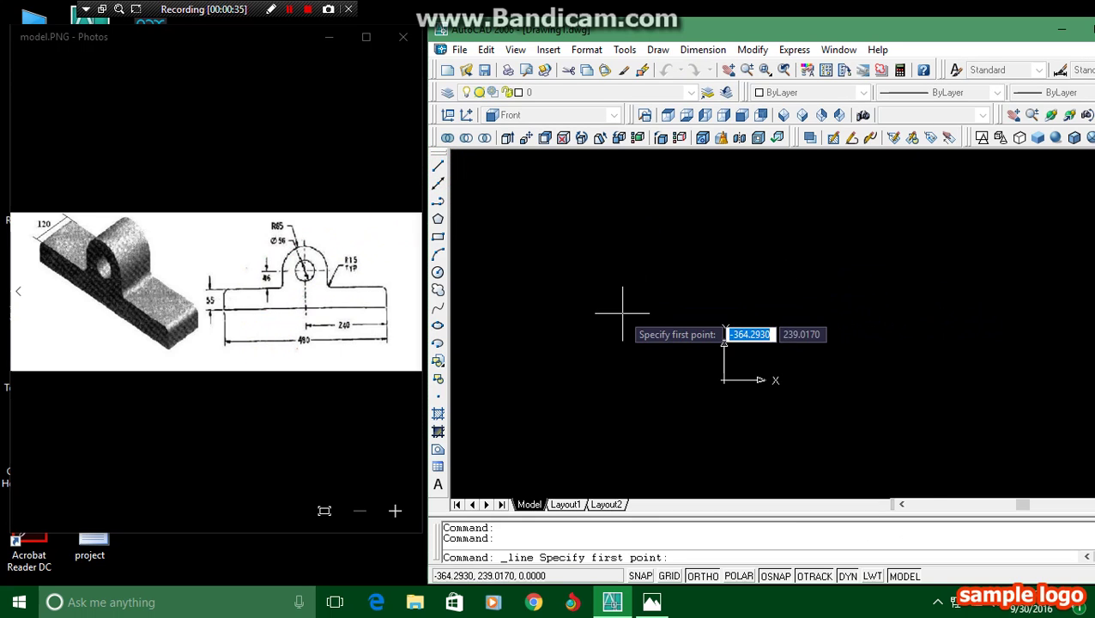
pyautogui.click(567, 287)
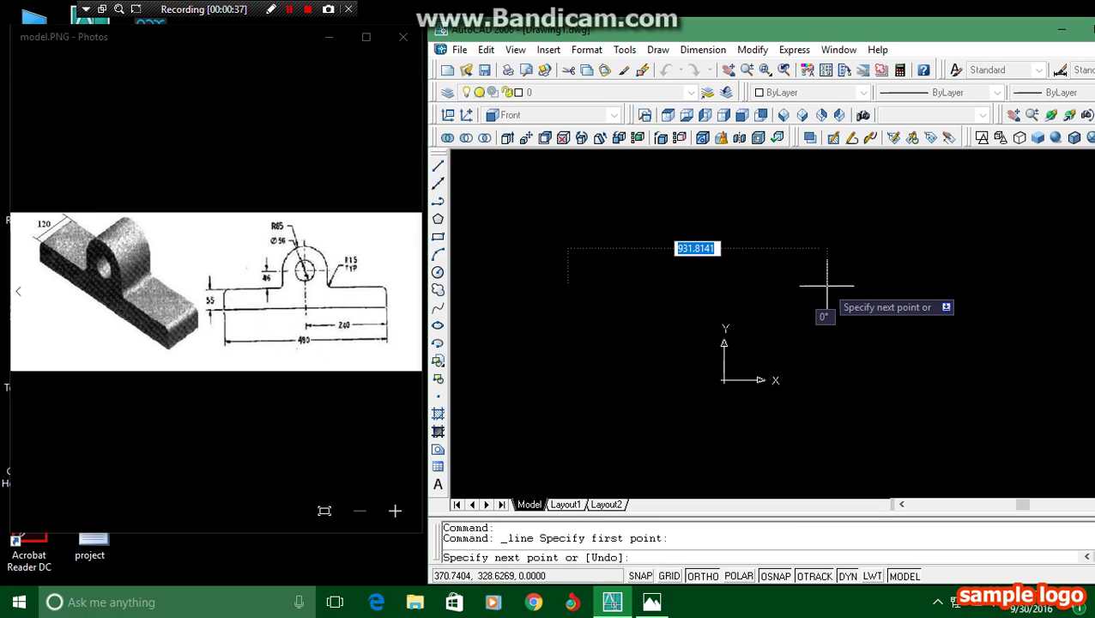
pyautogui.write('4')
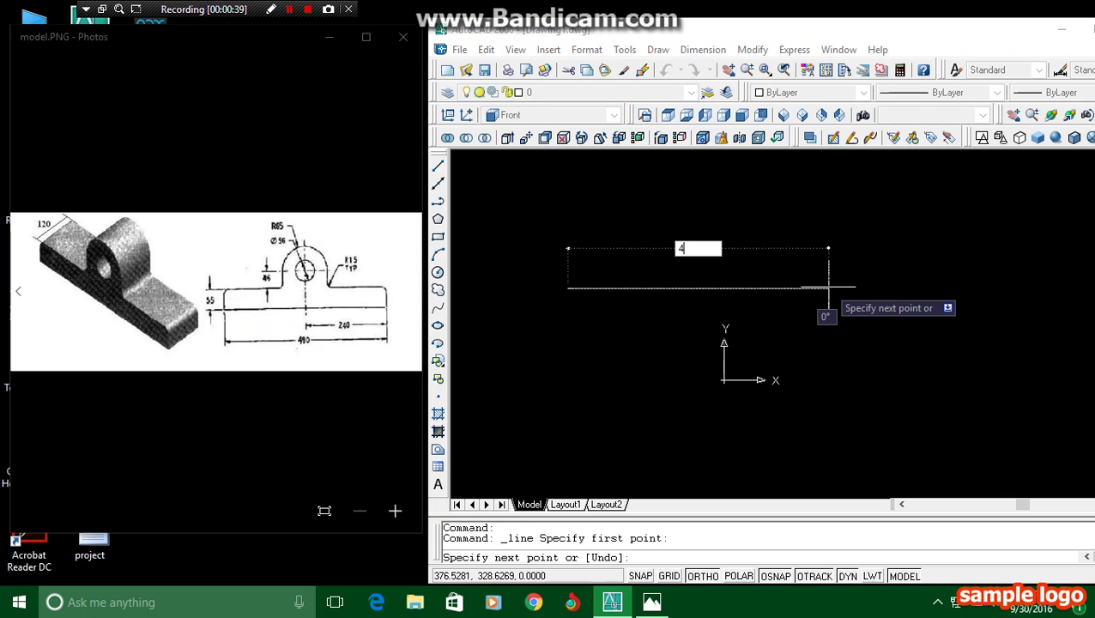
pyautogui.write('80')
pyautogui.press('Return')
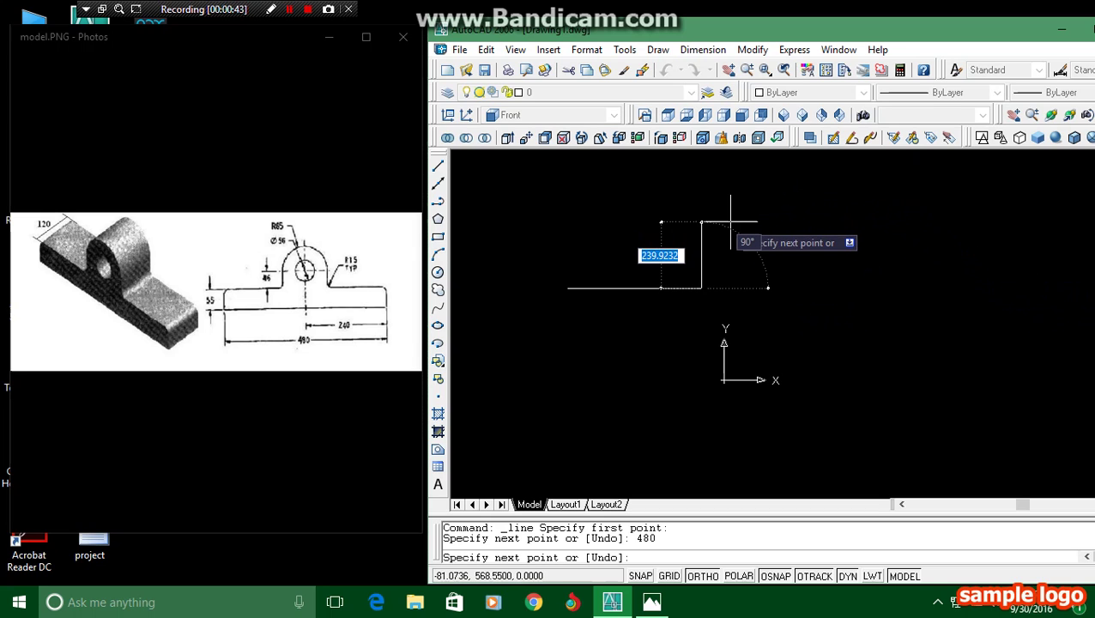
pyautogui.write('5')
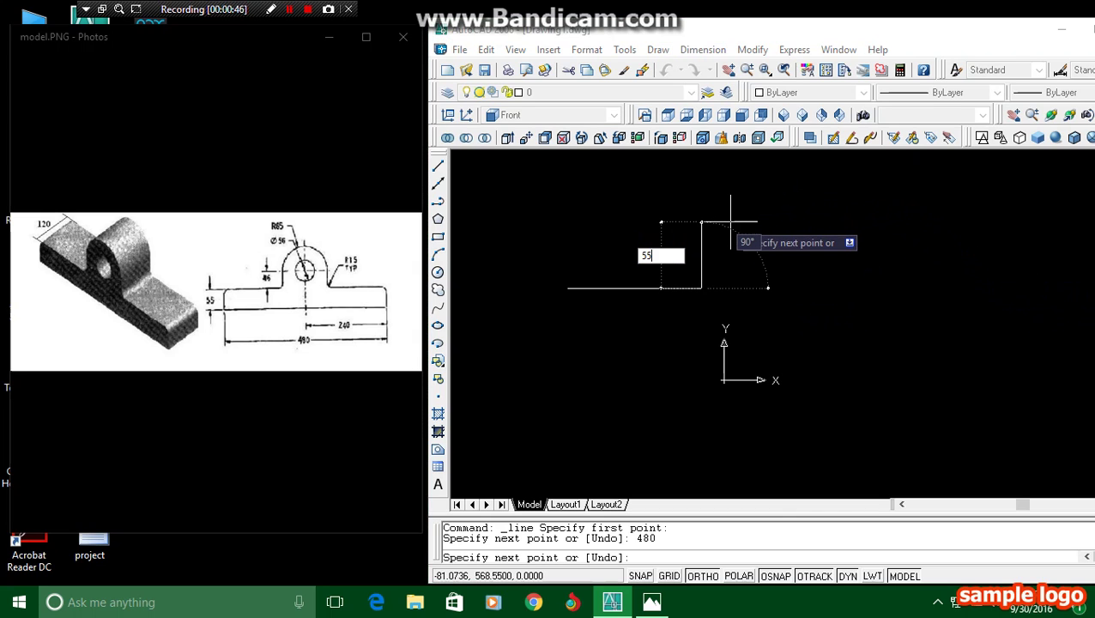
pyautogui.write('5')
pyautogui.press('Return')
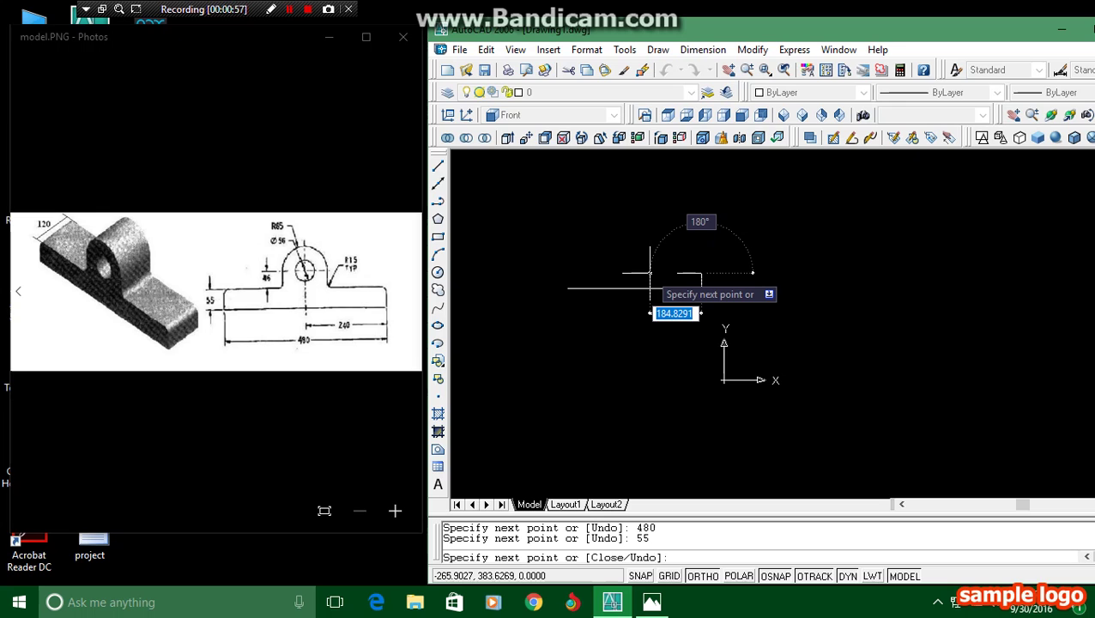
# - Continue the outline with a 240-unit line leftward and a 46-unit line upward at the base's middle, ending the line there
pyautogui.write('240')
pyautogui.press('Return')
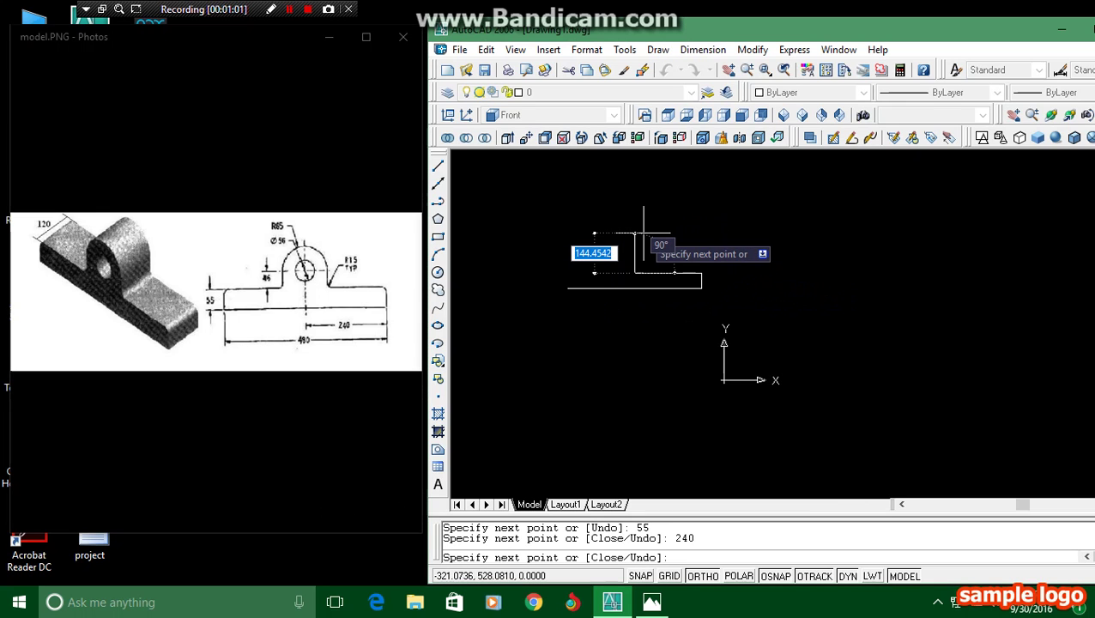
pyautogui.write('4')
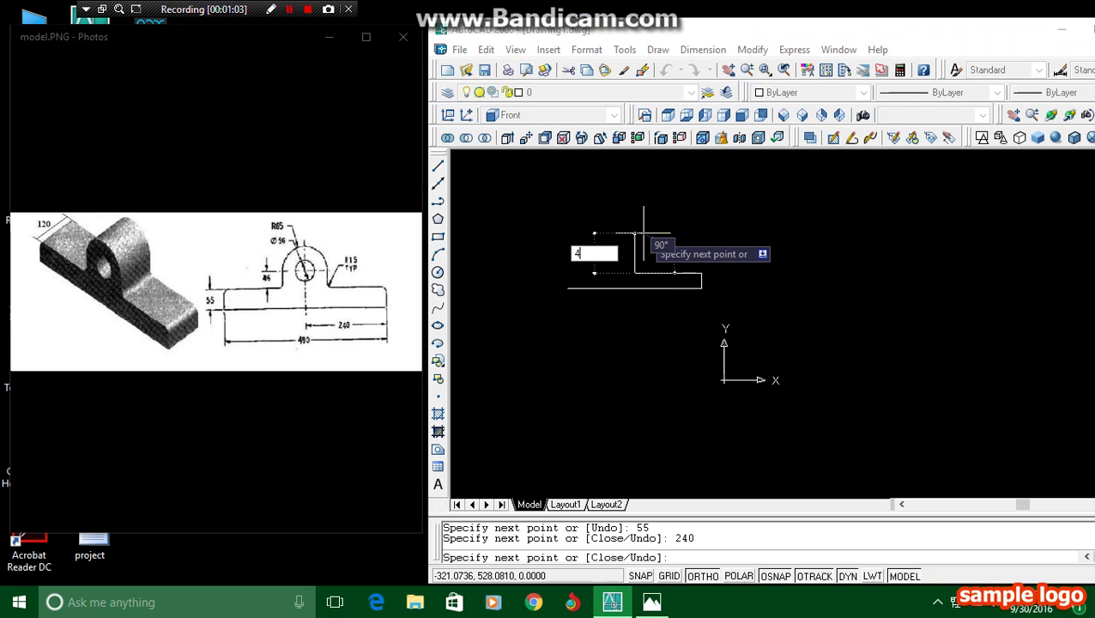
pyautogui.write('6')
pyautogui.press('Return')
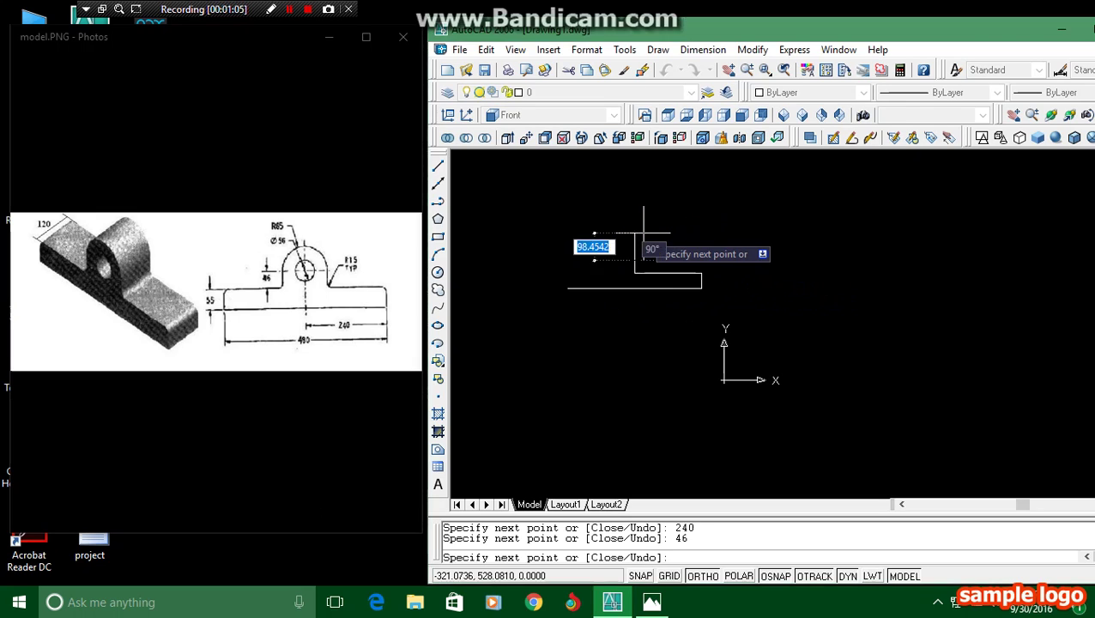
pyautogui.press('Escape')
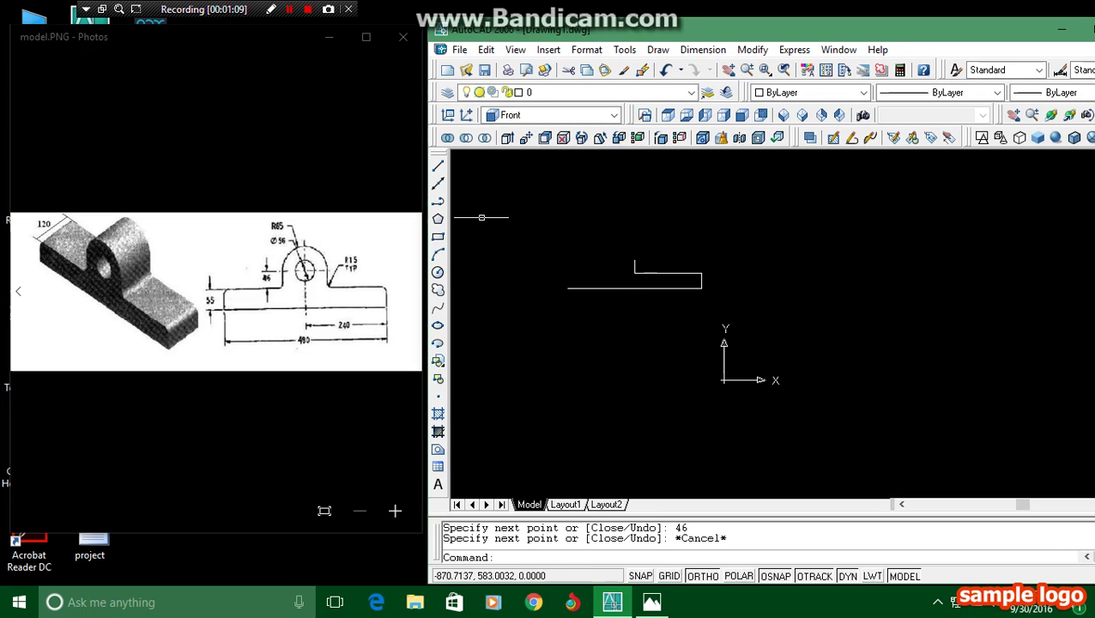
# - Draw a 240-unit line leftward from the foot of the centre line and close the base down to its lower-left corner
pyautogui.click(335, 267)
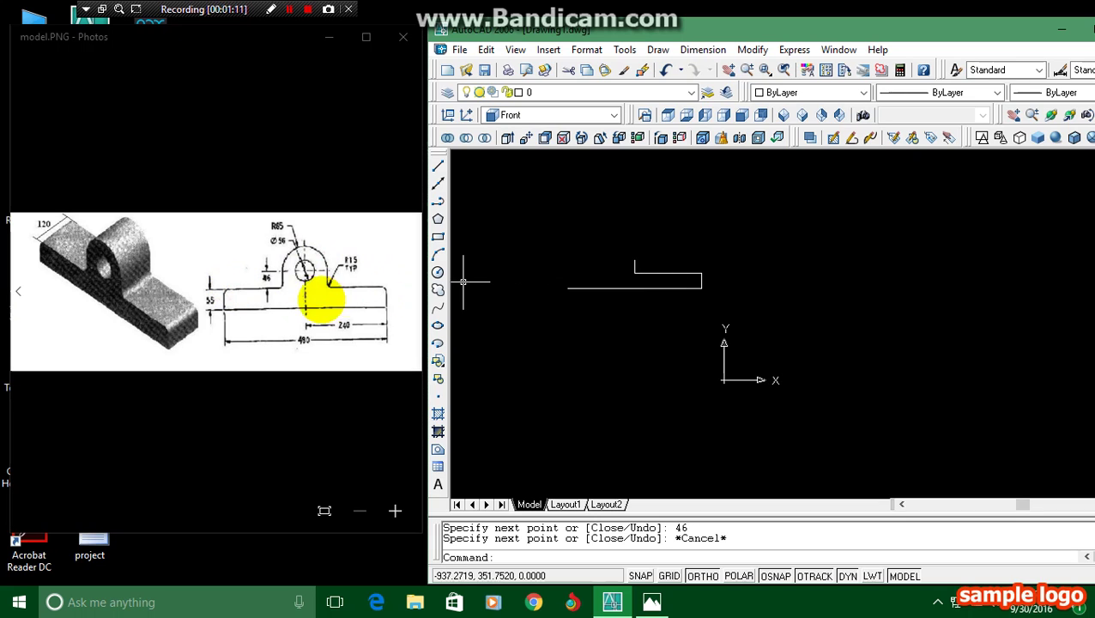
pyautogui.click(438, 165)
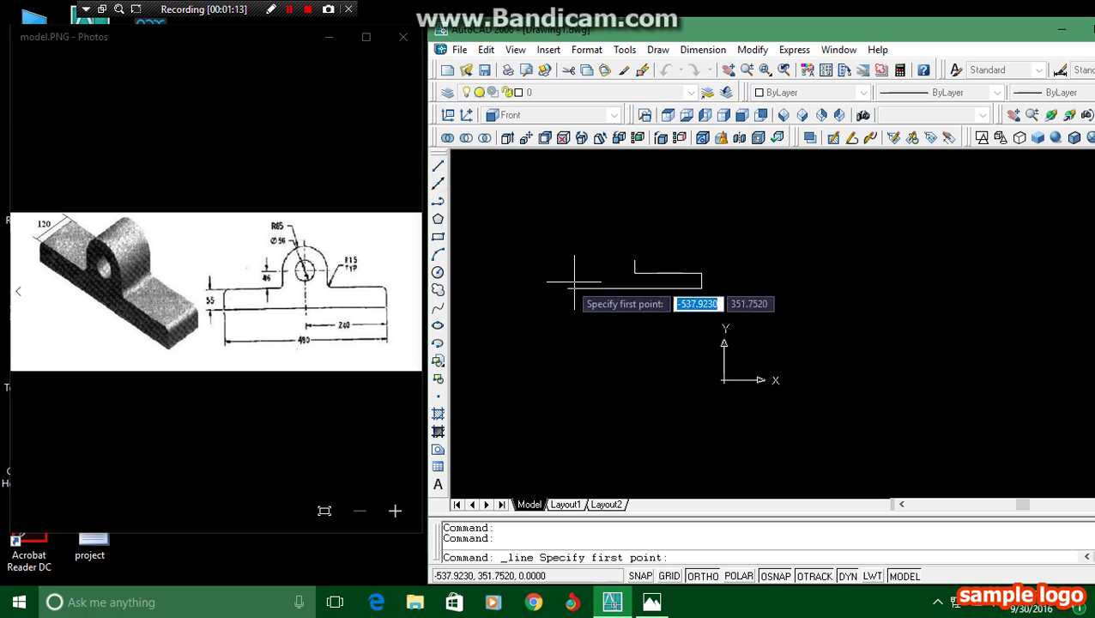
pyautogui.click(634, 273)
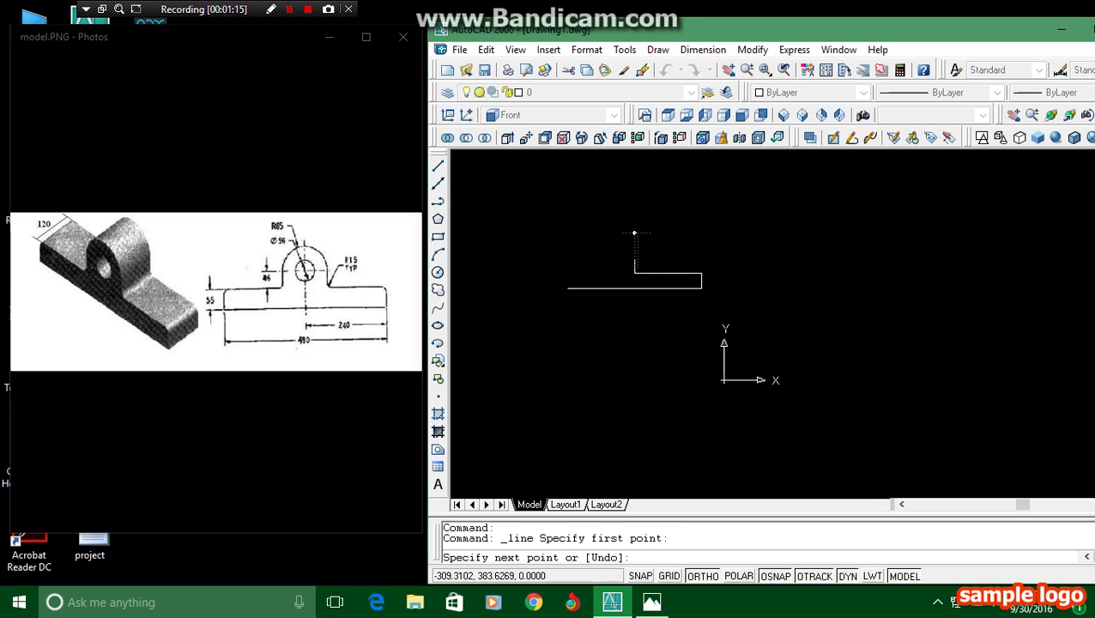
pyautogui.write('240')
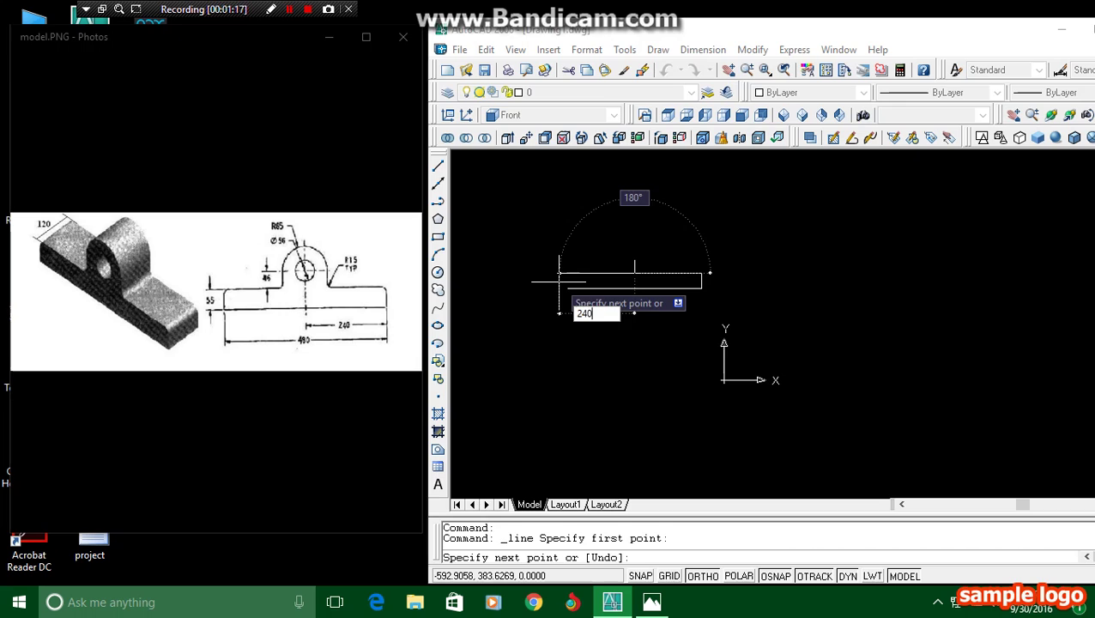
pyautogui.press('Return')
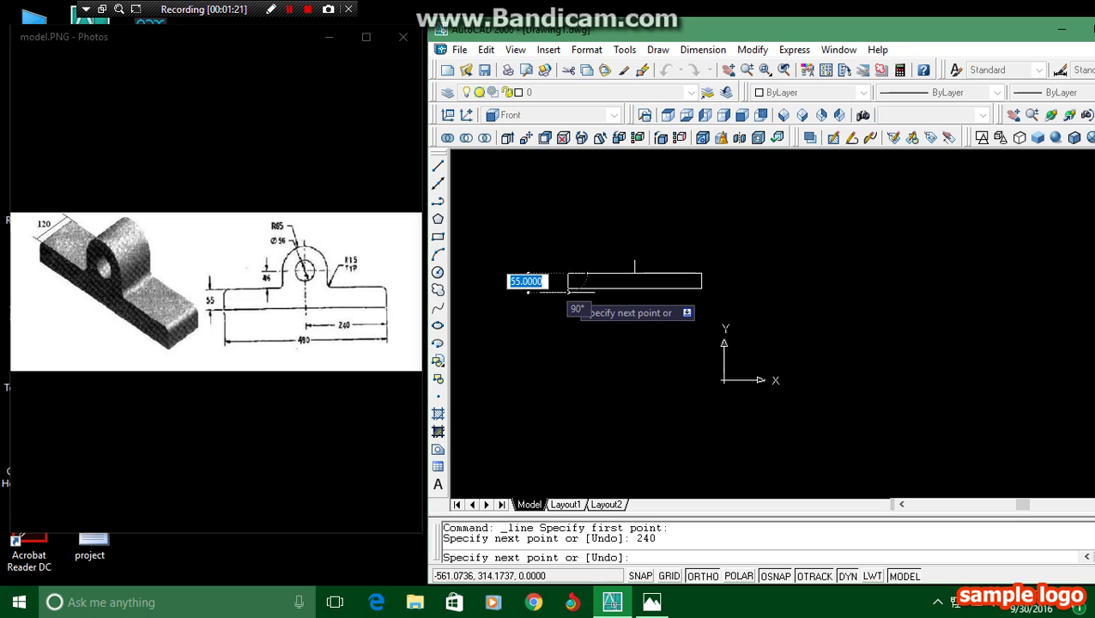
pyautogui.click(567, 290)
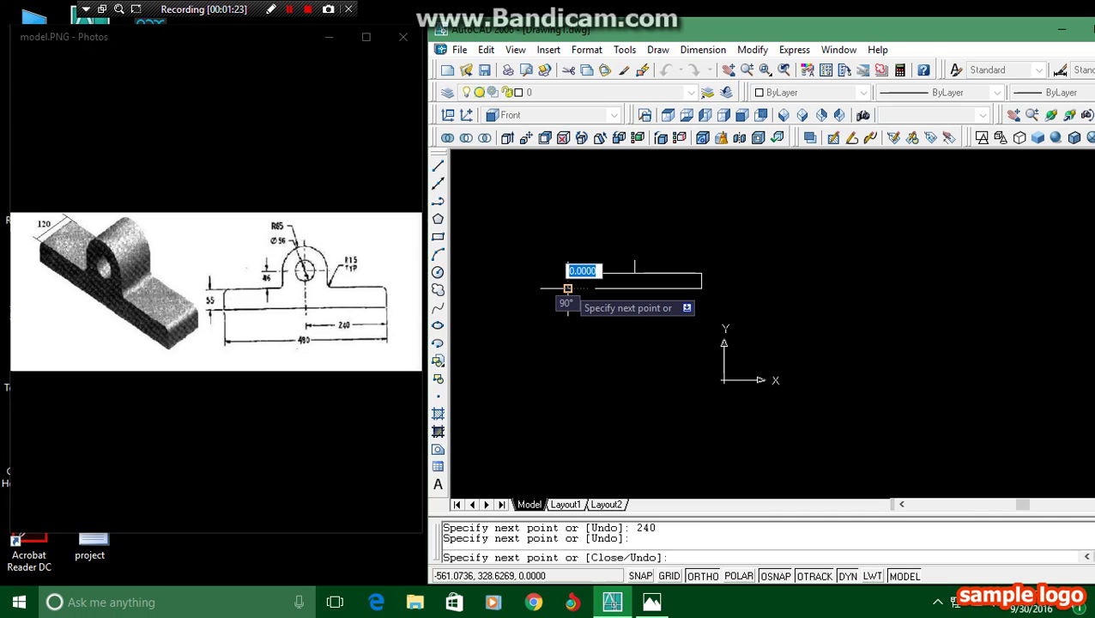
pyautogui.press('Escape')
# - Draw a circle of radius 65 centred on the upper end of the short vertical line
pyautogui.scroll(7, 542, 258)
pyautogui.scroll(-5, 603, 298)
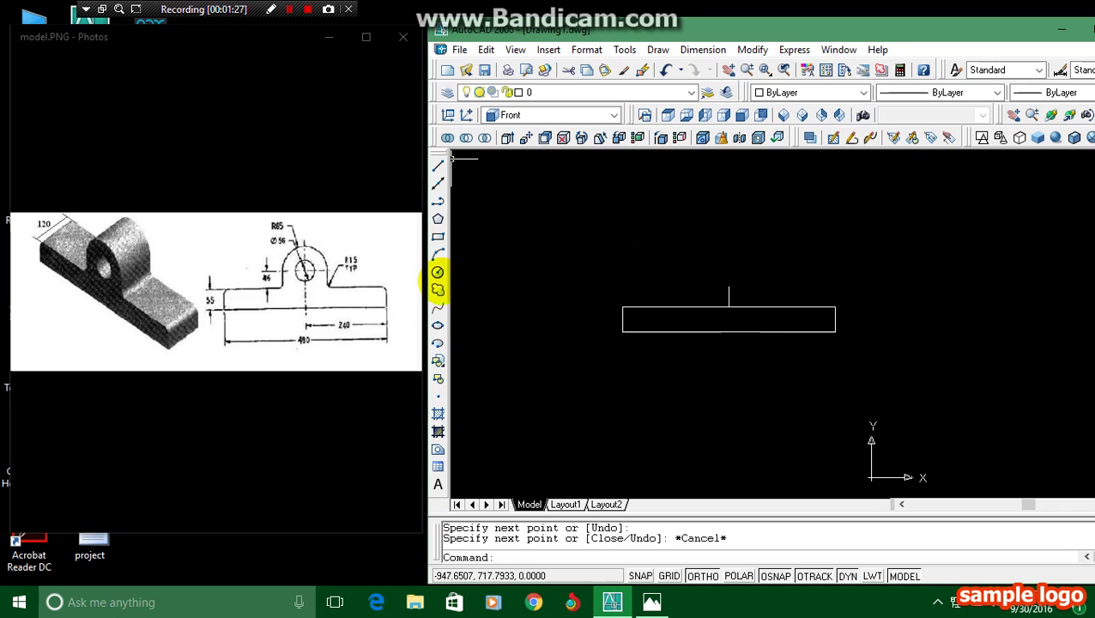
pyautogui.click(437, 272)
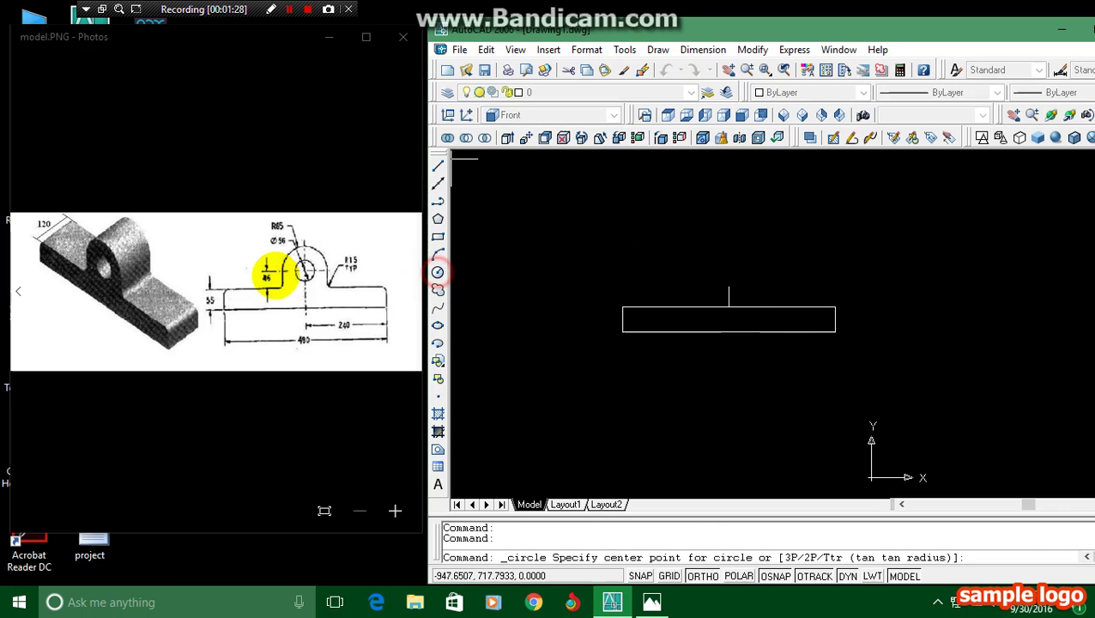
pyautogui.click(729, 286)
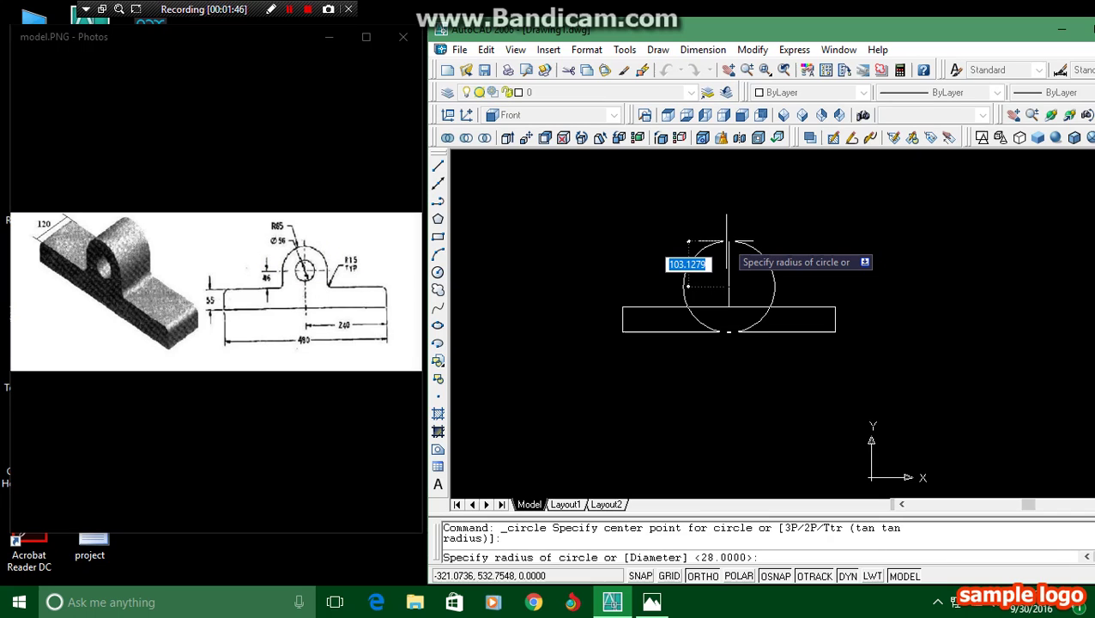
pyautogui.write('6')
pyautogui.press('Return')
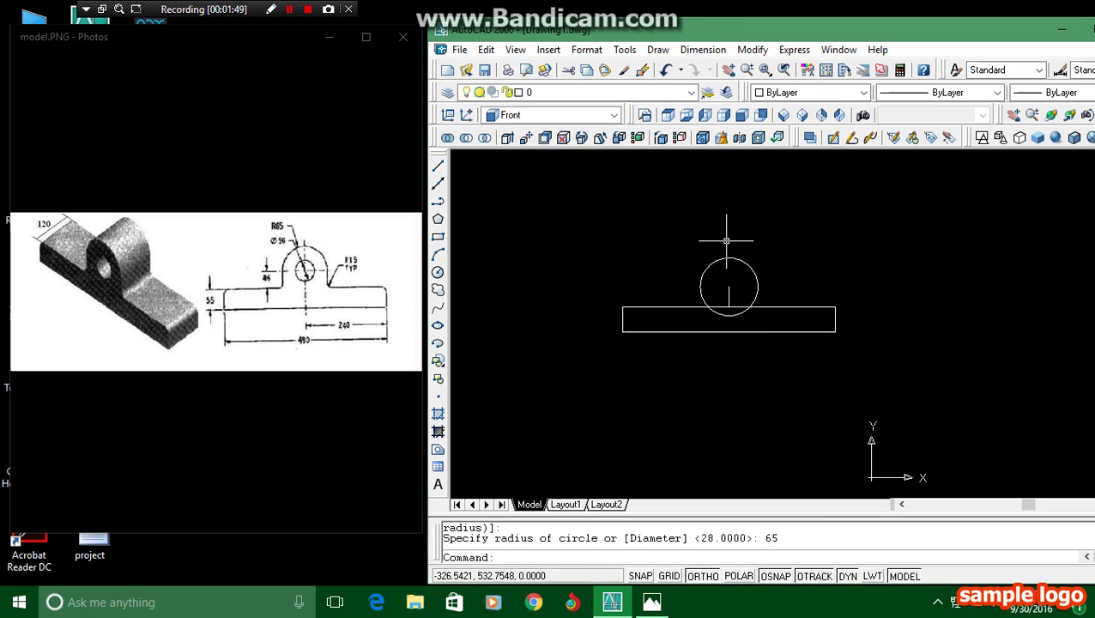
# - Draw a concentric circle of radius 28 inside the radius 65 circle for the hole
pyautogui.click(437, 272)
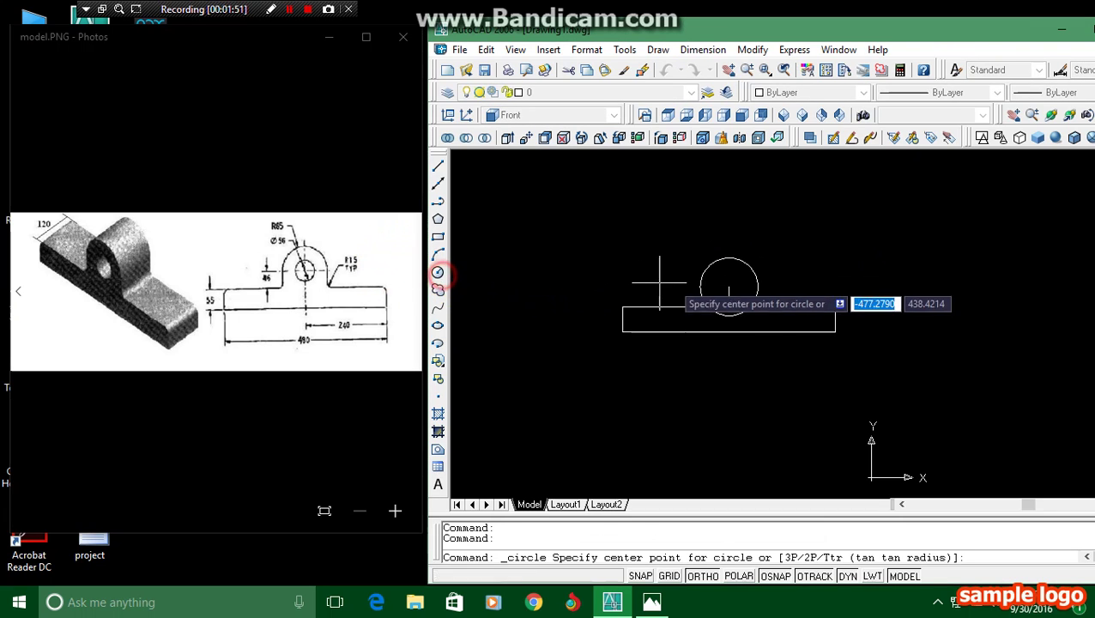
pyautogui.click(728, 286)
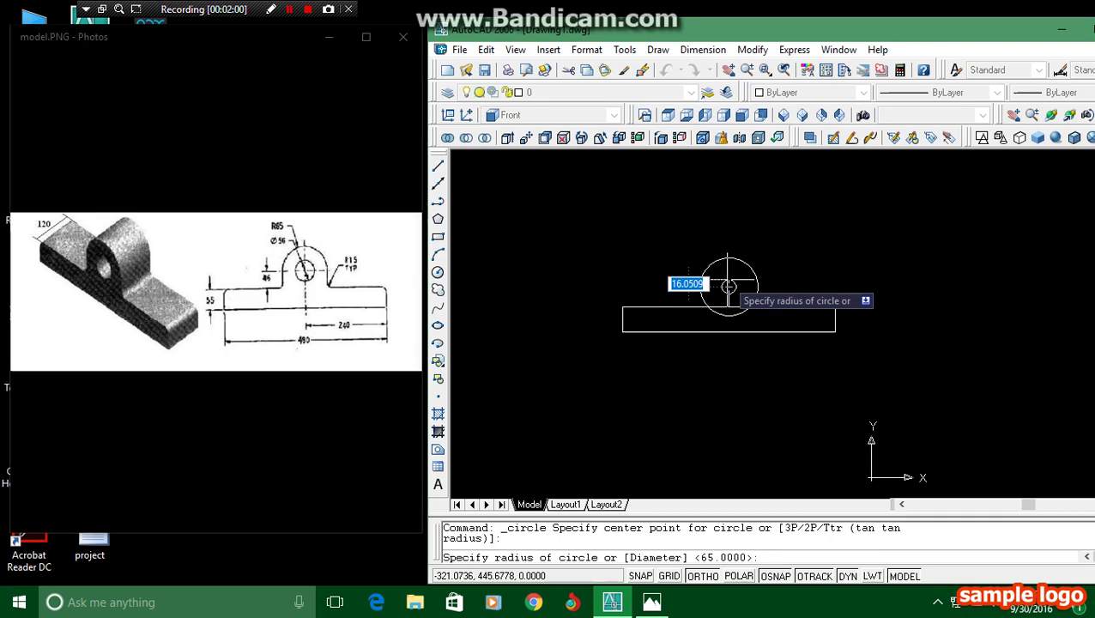
pyautogui.write('28')
pyautogui.press('Return')
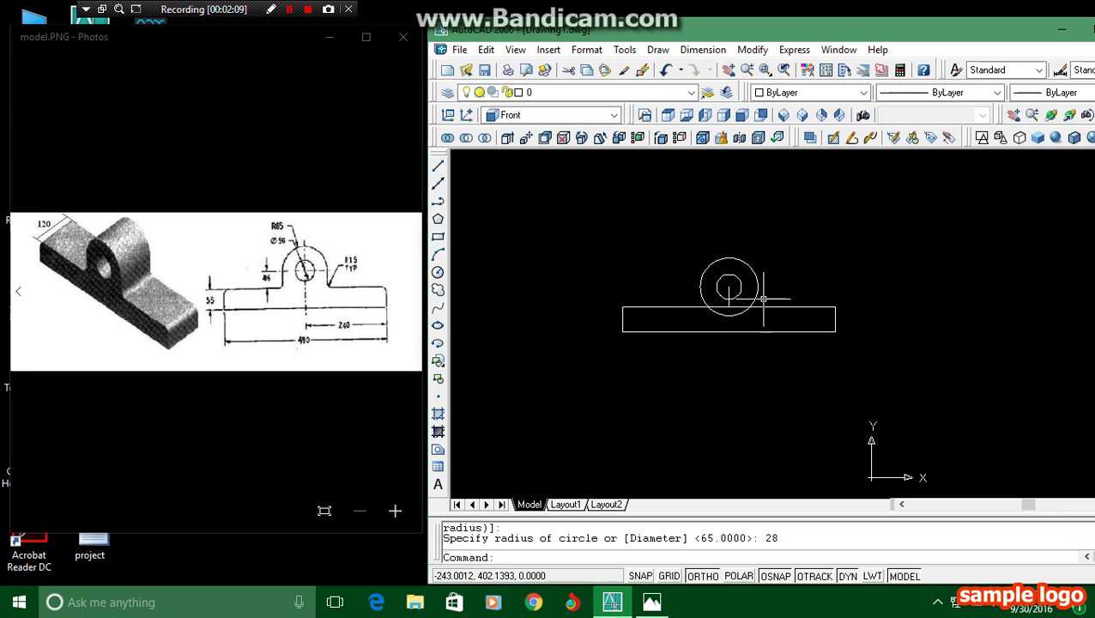
# - Draw a horizontal construction line through the circles' centre, extending past the outer circle on both sides
pyautogui.click(438, 165)
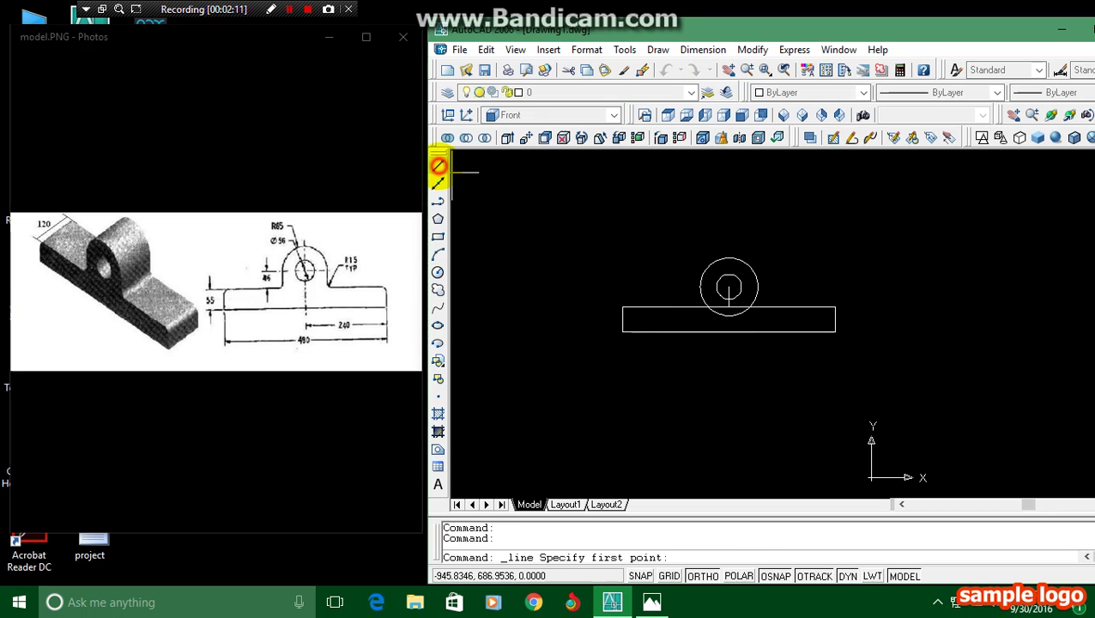
pyautogui.click(728, 288)
pyautogui.click(816, 288)
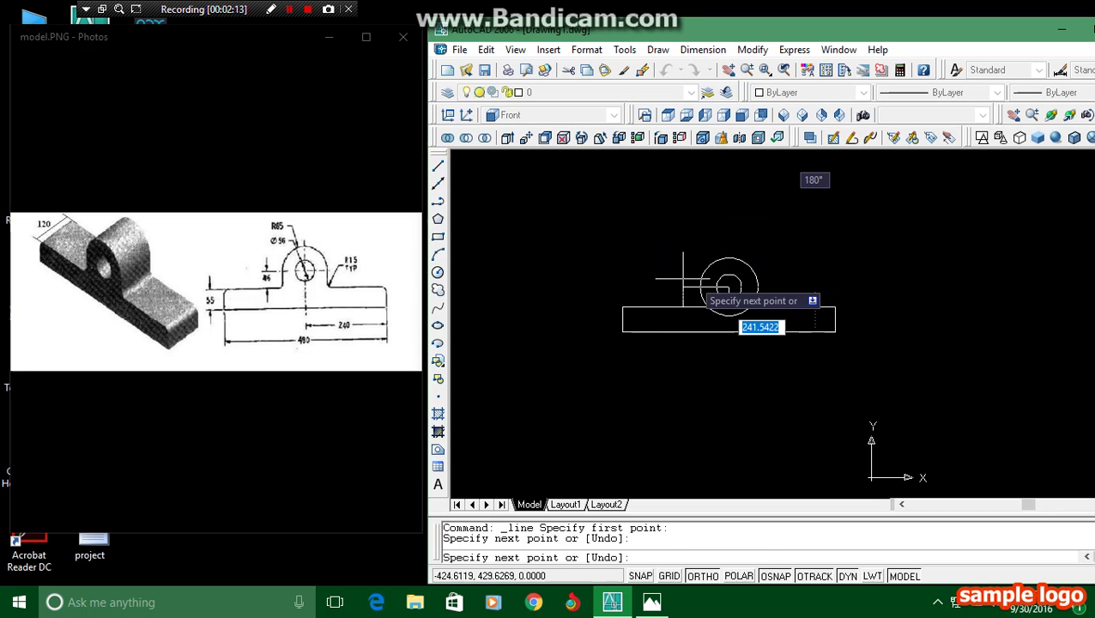
pyautogui.click(631, 288)
pyautogui.press('Escape')
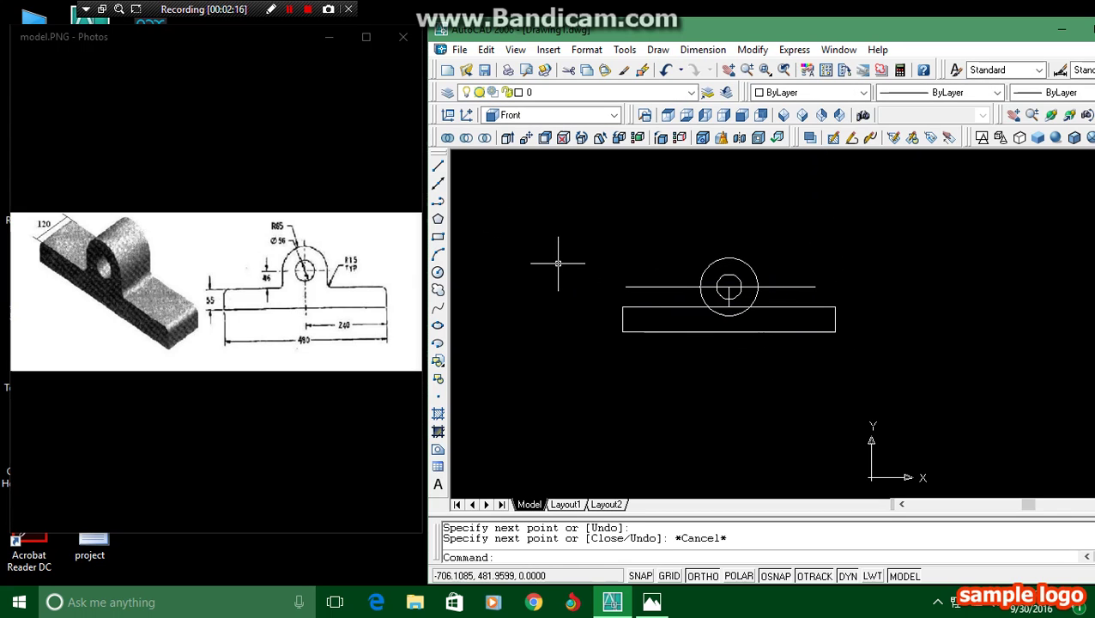
# - Trim away the lower half of the outer circle below the horizontal construction line
pyautogui.write('tr')
pyautogui.press('Return')
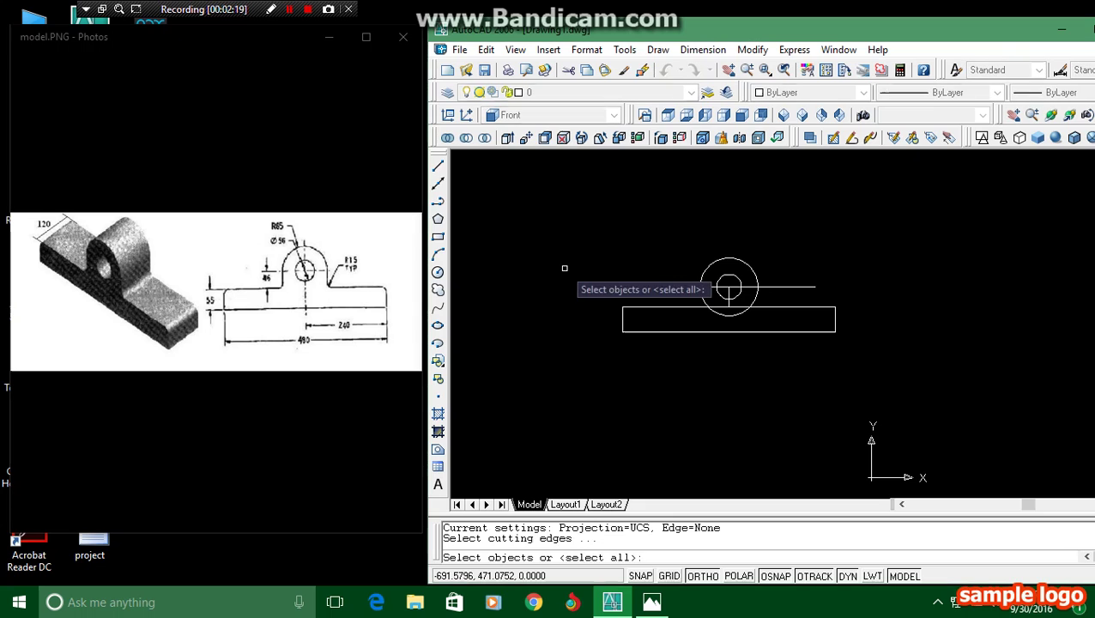
pyautogui.press('Return')
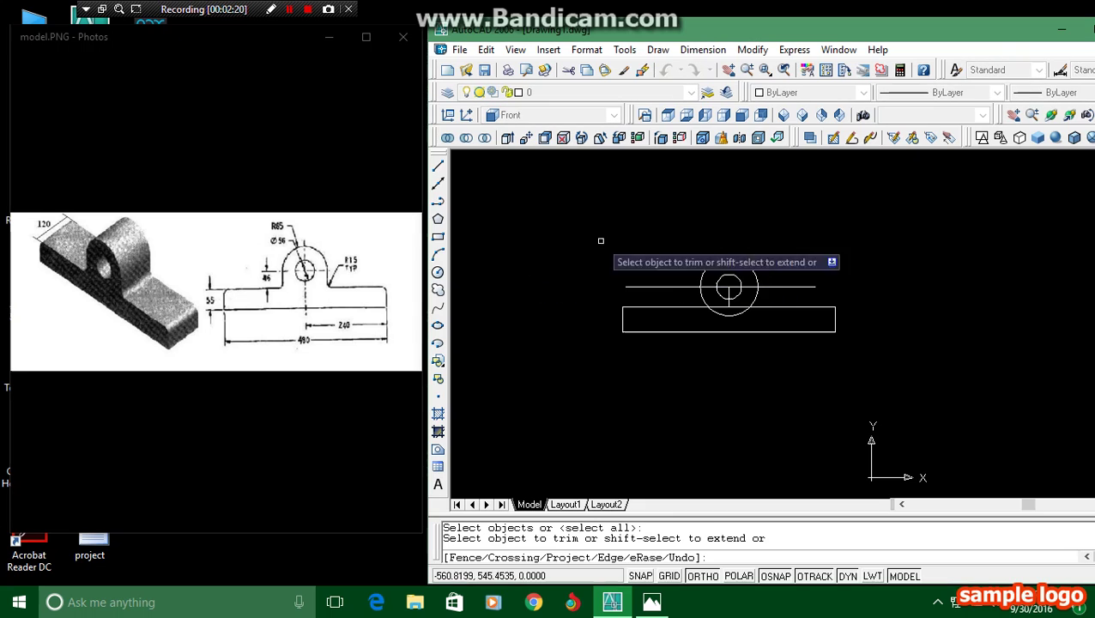
pyautogui.click(761, 297)
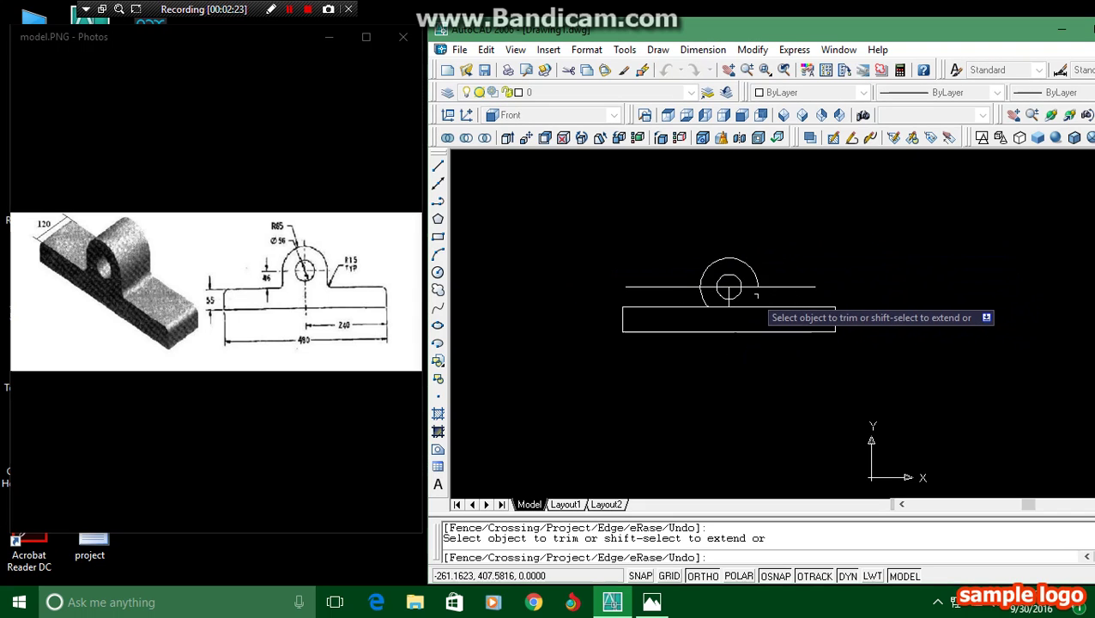
pyautogui.click(705, 294)
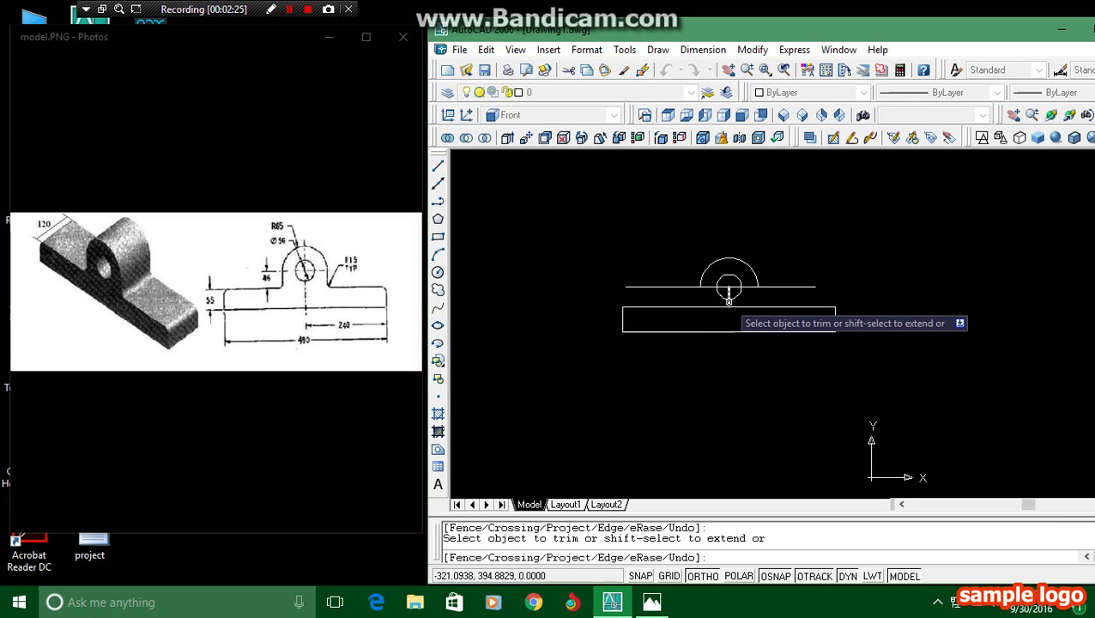
# - Trim the horizontal construction line outside the upper arc on both sides and within the hole circle
pyautogui.click(782, 300)
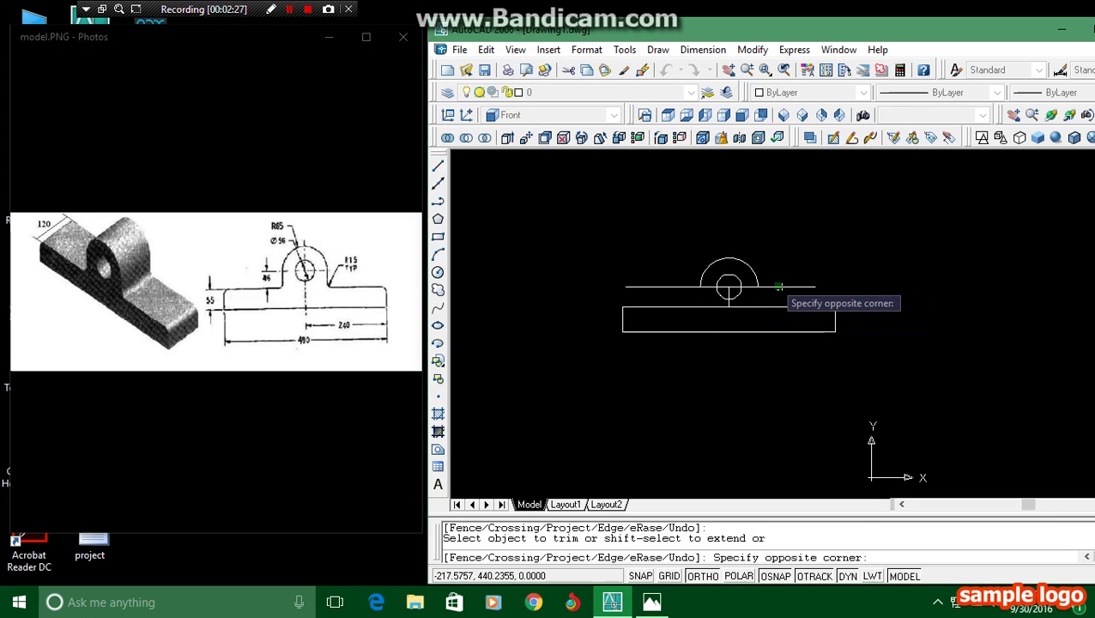
pyautogui.click(783, 302)
pyautogui.click(659, 293)
pyautogui.click(662, 268)
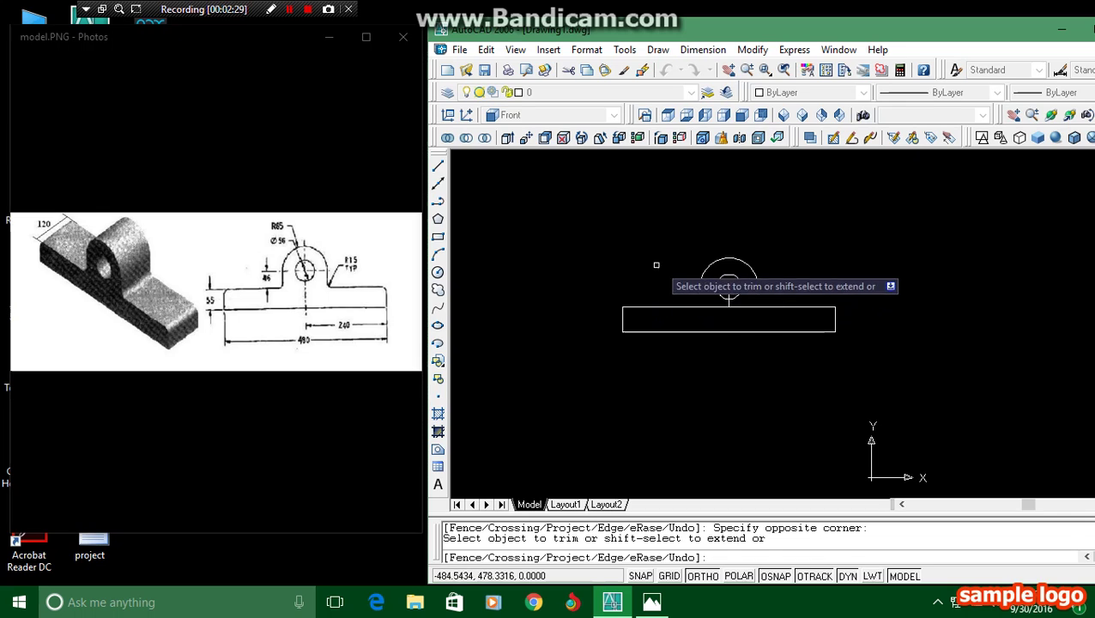
pyautogui.click(731, 292)
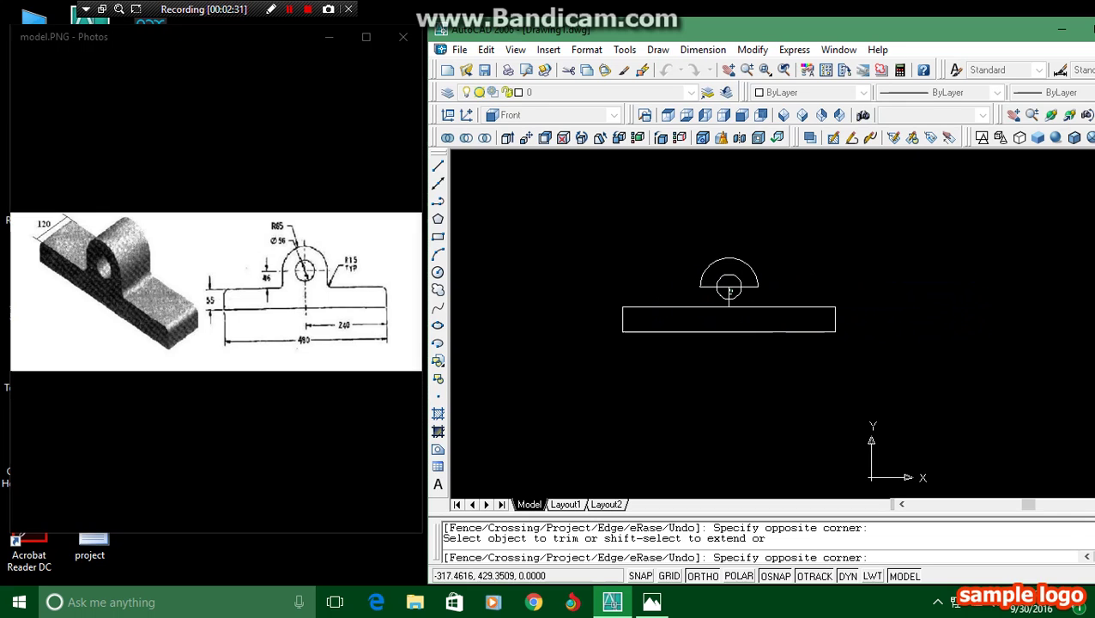
pyautogui.click(812, 281)
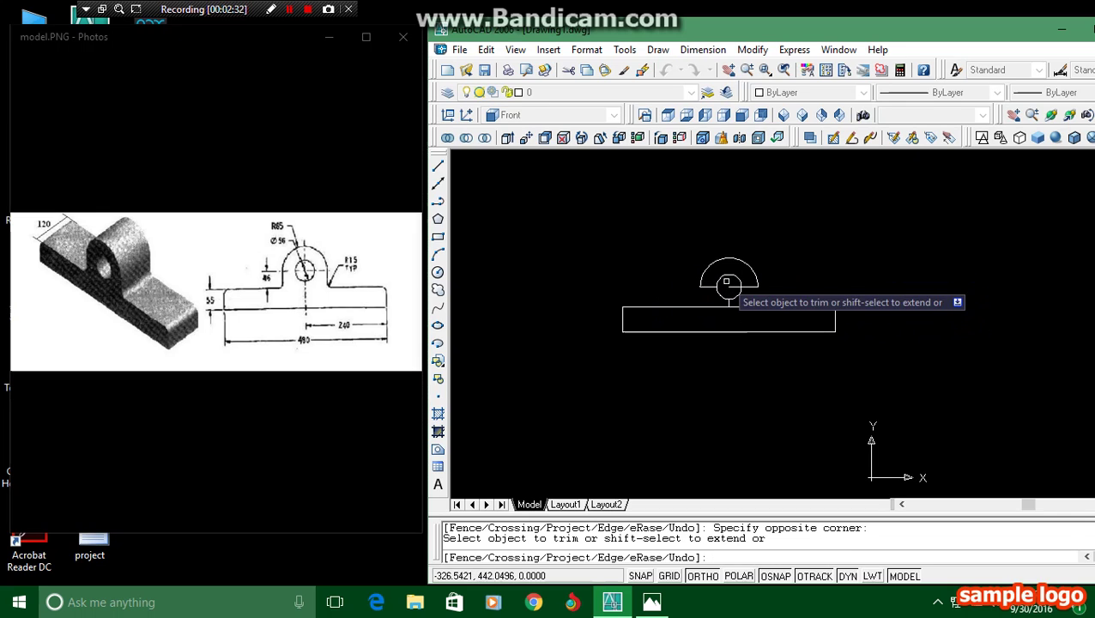
pyautogui.scroll(-3, 778, 349)
pyautogui.scroll(3, 768, 347)
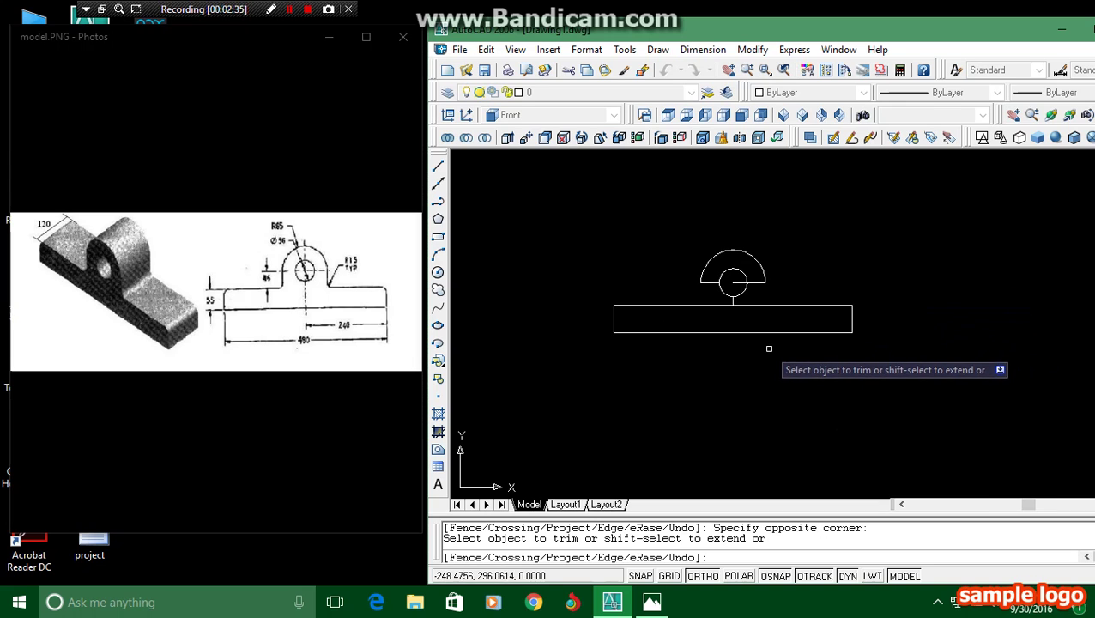
pyautogui.press('Escape')
pyautogui.press('Escape')
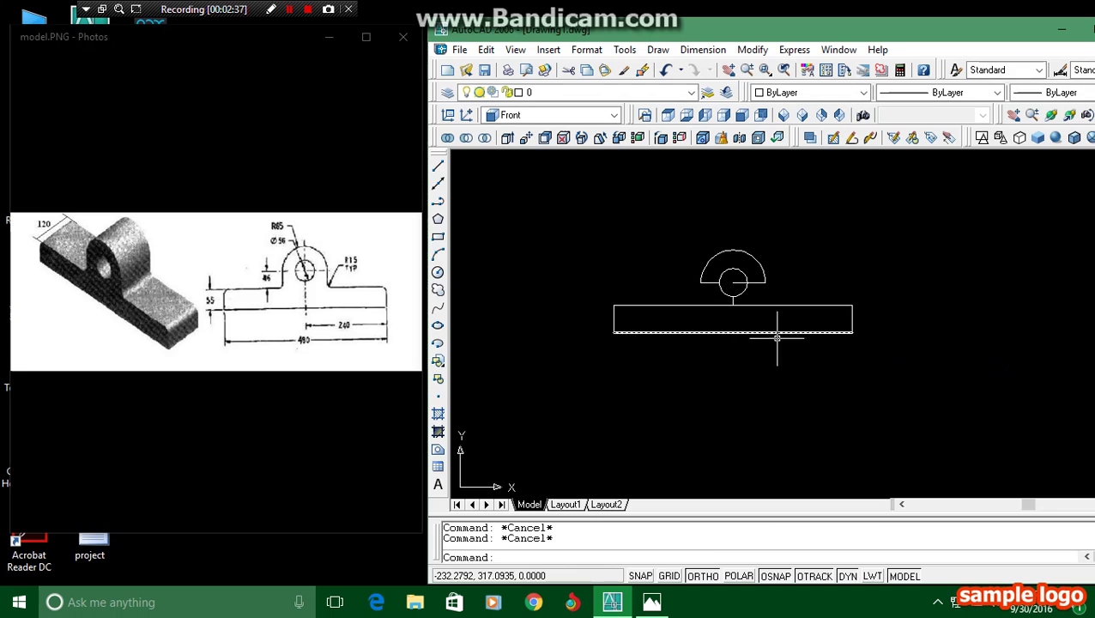
# - Erase the leftover construction line segments between arc and hole, and the short vertical centre line
pyautogui.click(755, 291)
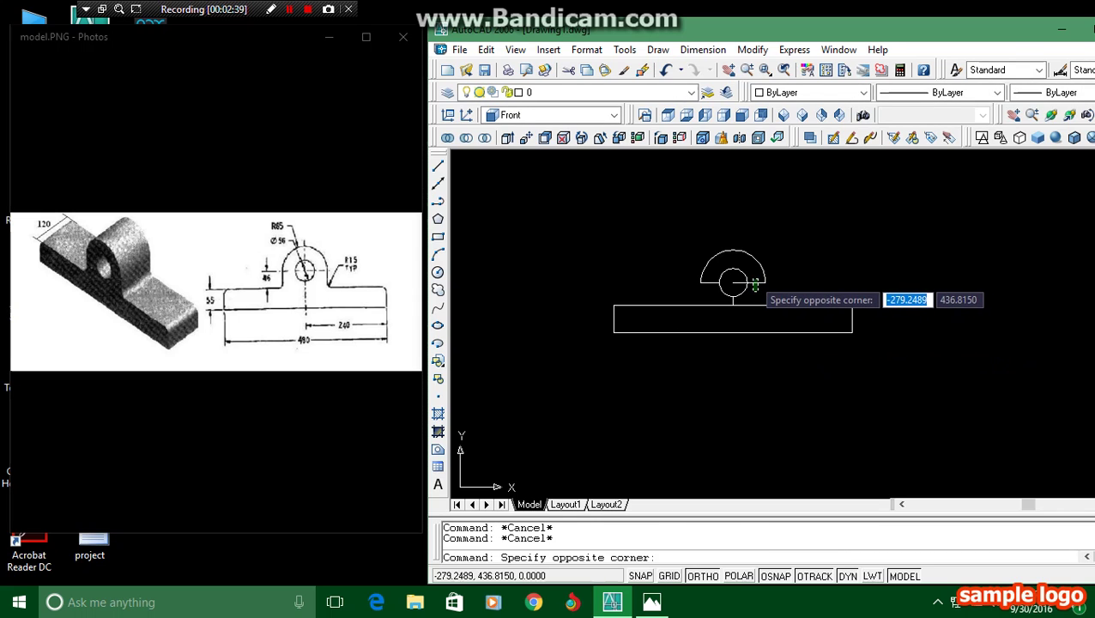
pyautogui.click(752, 338)
pyautogui.write('e')
pyautogui.press('Return')
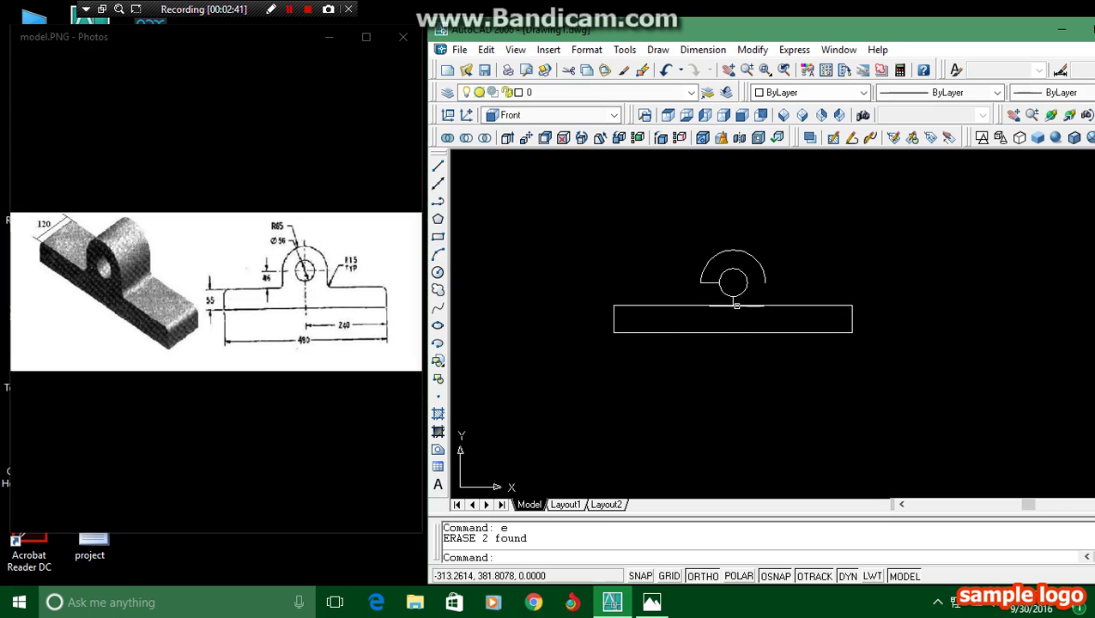
pyautogui.click(715, 300)
pyautogui.click(706, 274)
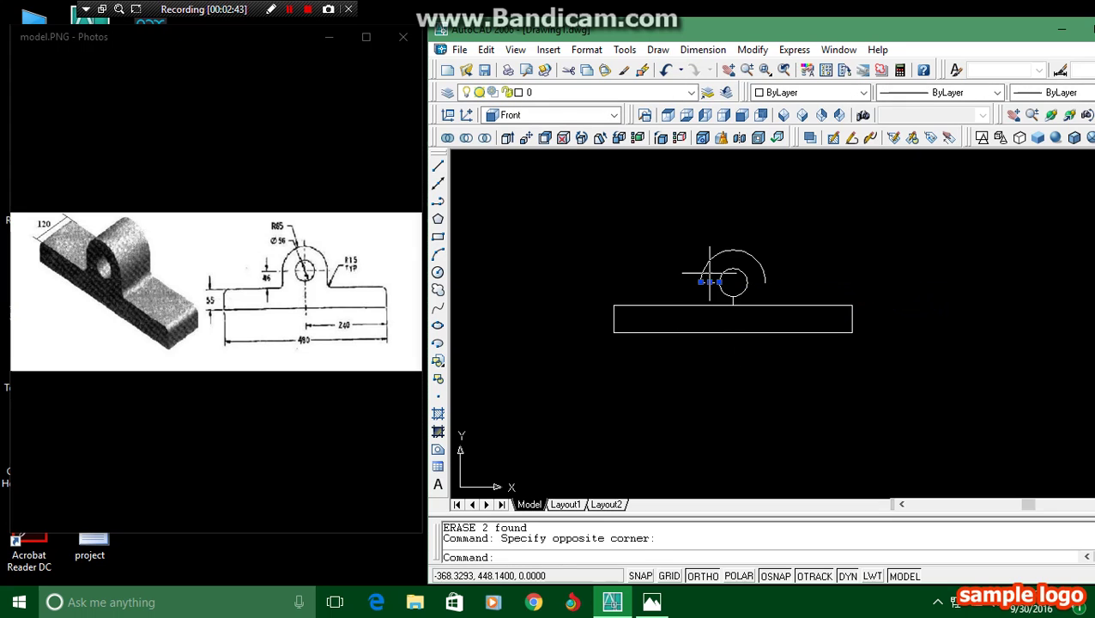
pyautogui.write('e')
pyautogui.press('Return')
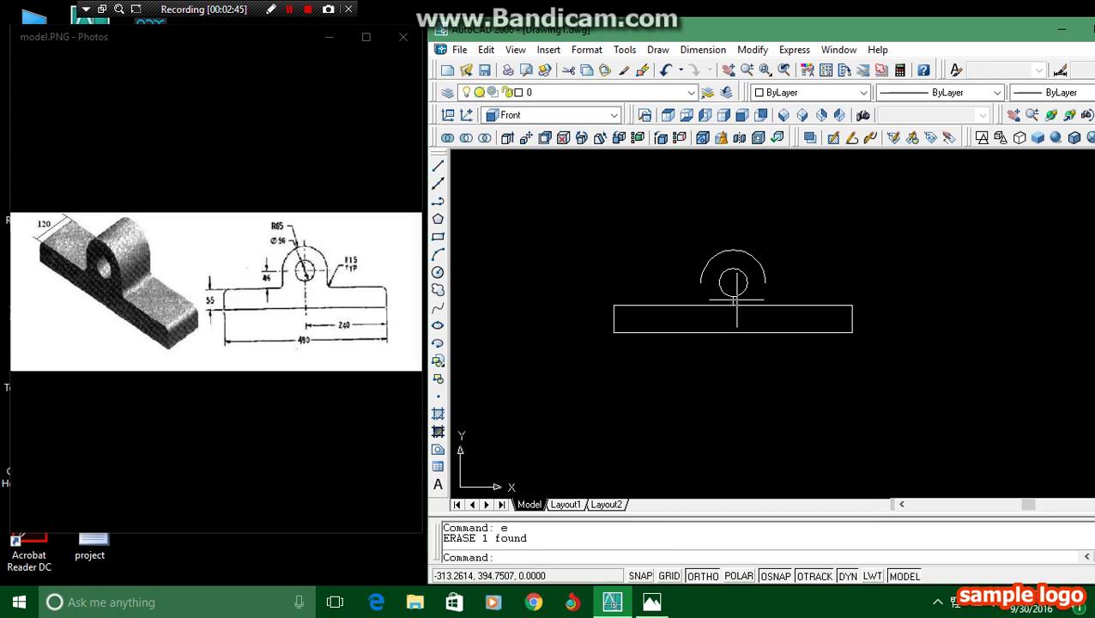
pyautogui.click(737, 300)
pyautogui.click(728, 283)
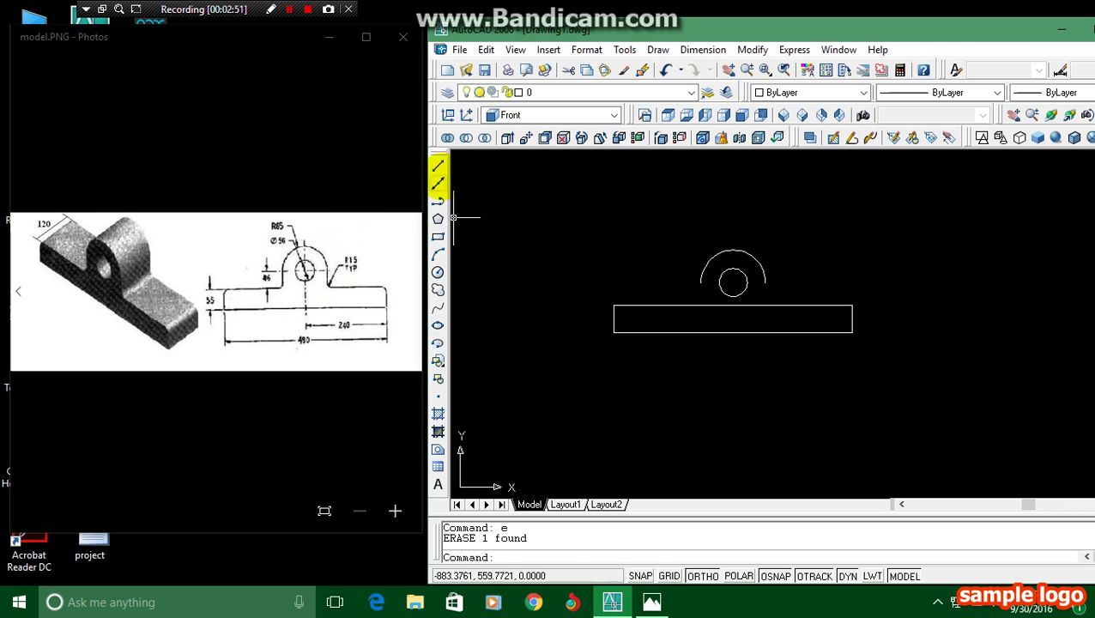
# - Draw vertical lines from both ends of the upper arc down to the top edge of the base
pyautogui.click(437, 164)
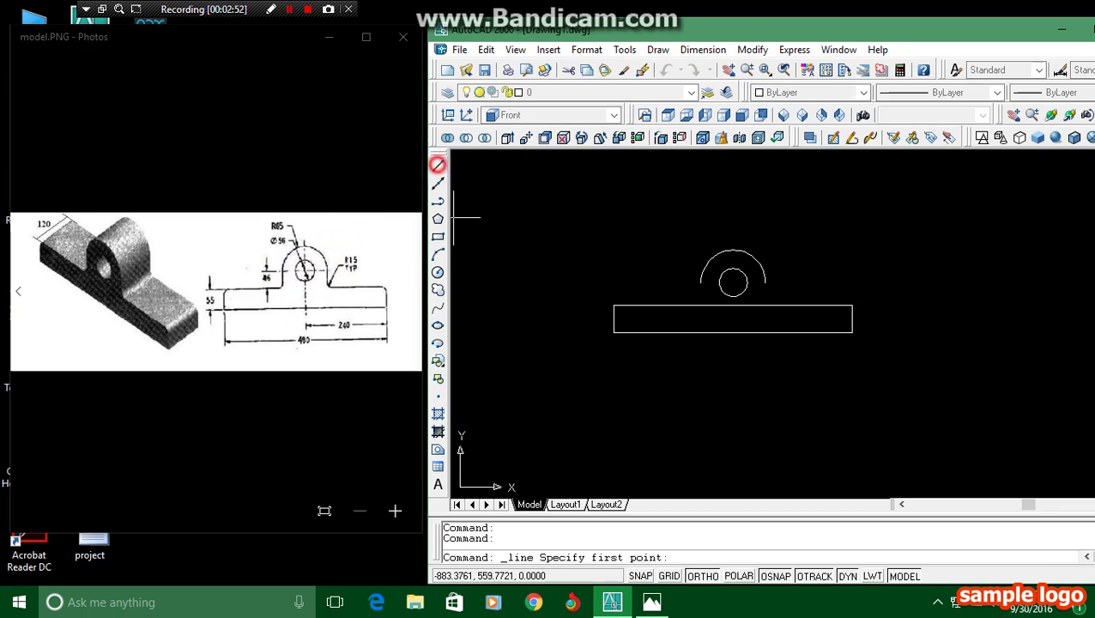
pyautogui.click(700, 282)
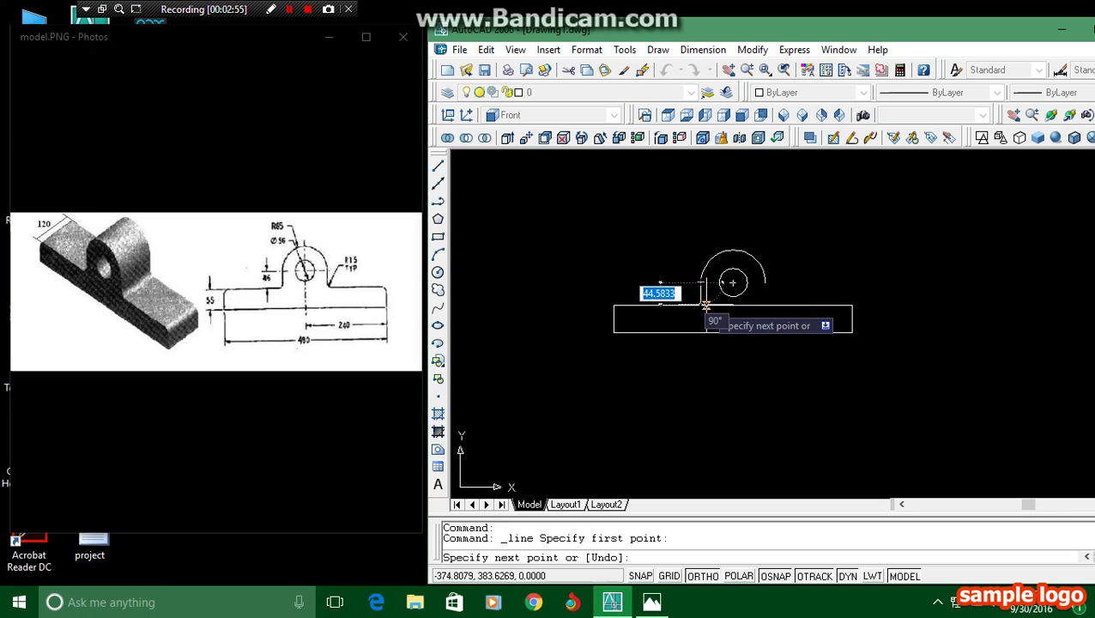
pyautogui.click(701, 304)
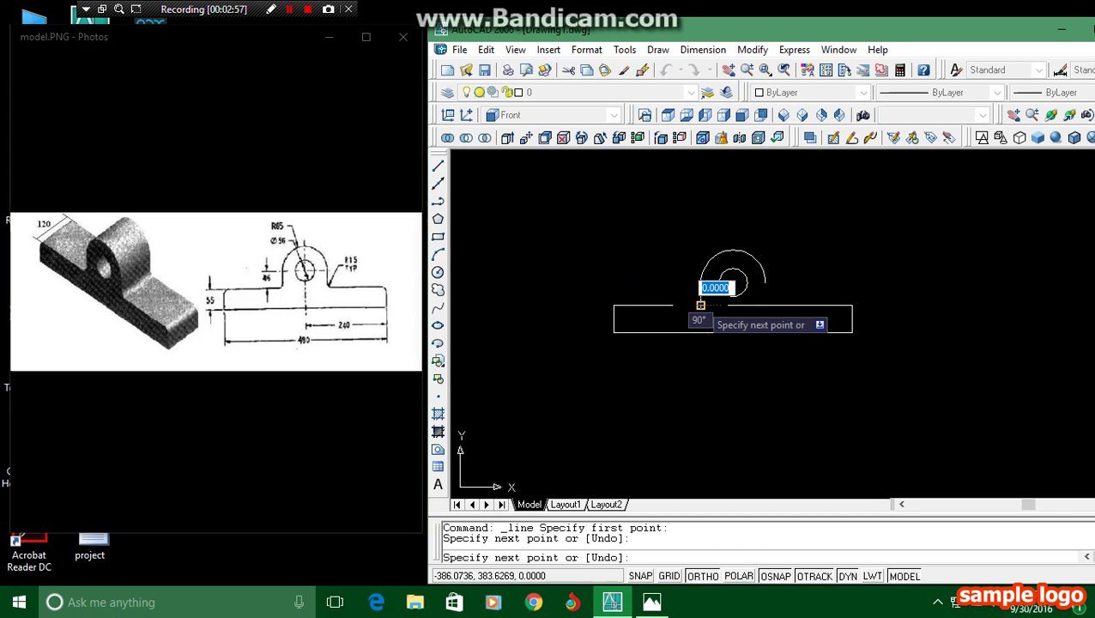
pyautogui.press('Escape')
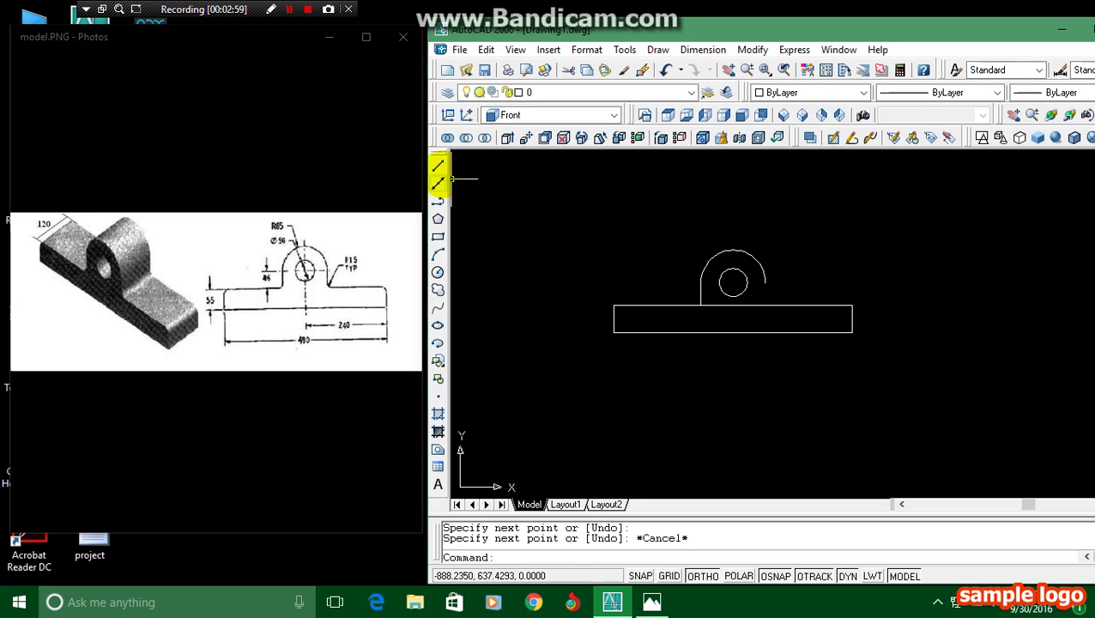
pyautogui.click(436, 167)
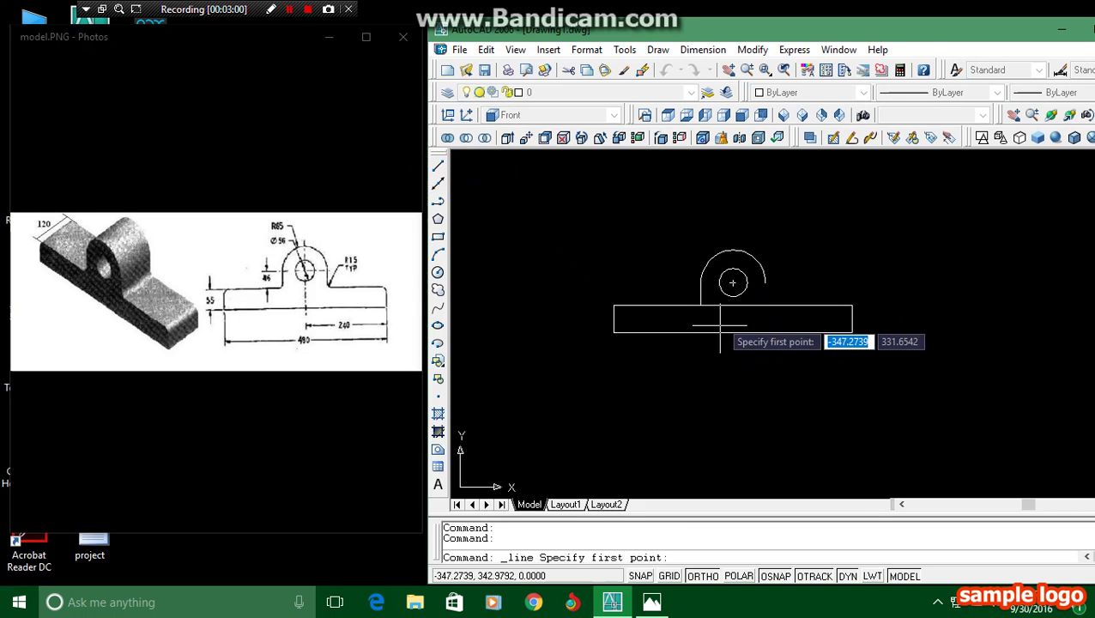
pyautogui.click(765, 281)
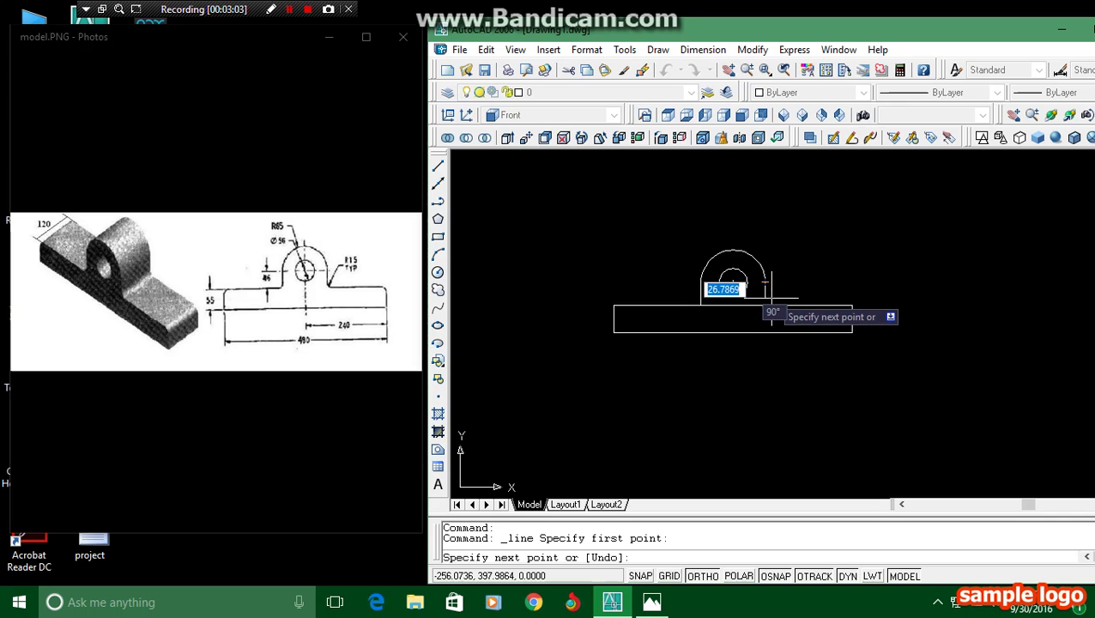
pyautogui.click(764, 306)
pyautogui.press('Escape')
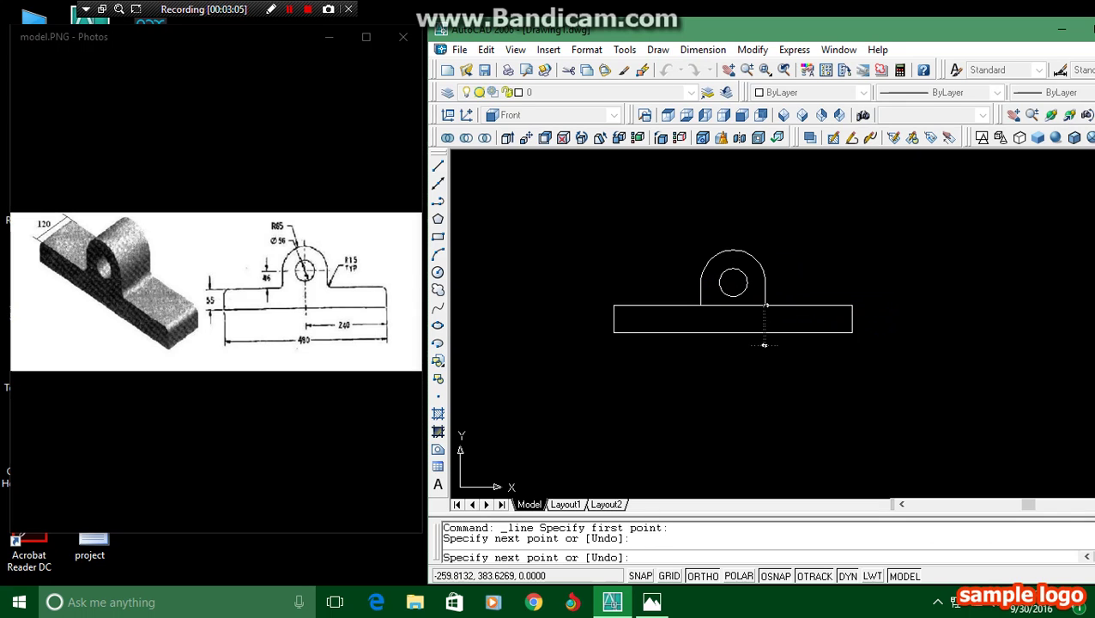
# - Trim the base's top edge between the two vertical lines to open the profile into the boss
pyautogui.scroll(5, 723, 271)
pyautogui.scroll(-8, 722, 276)
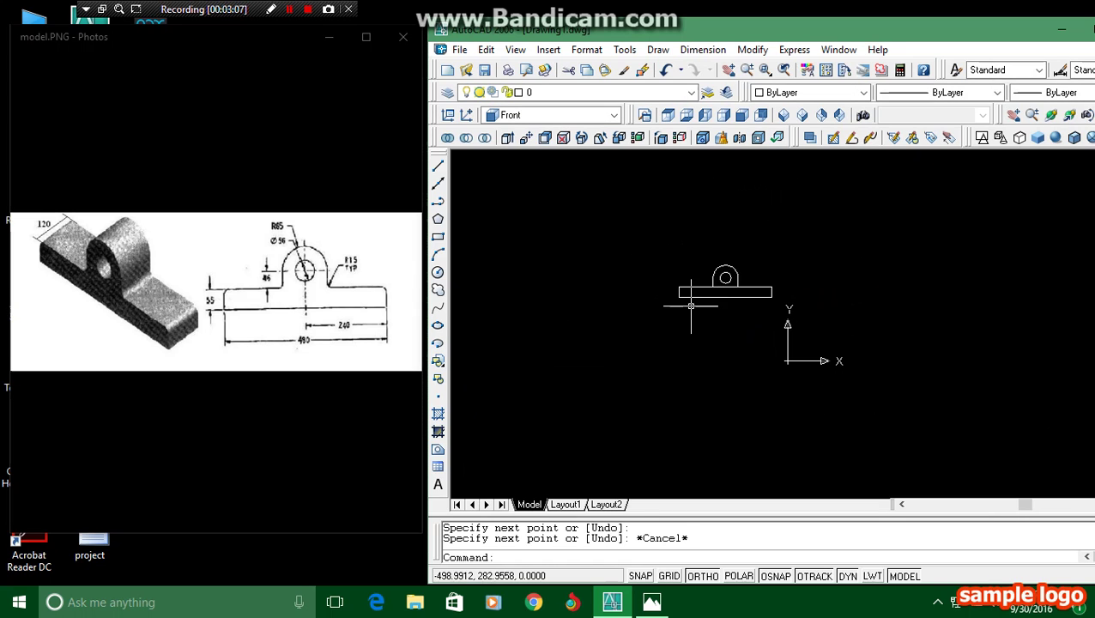
pyautogui.scroll(3, 691, 305)
pyautogui.scroll(2, 744, 209)
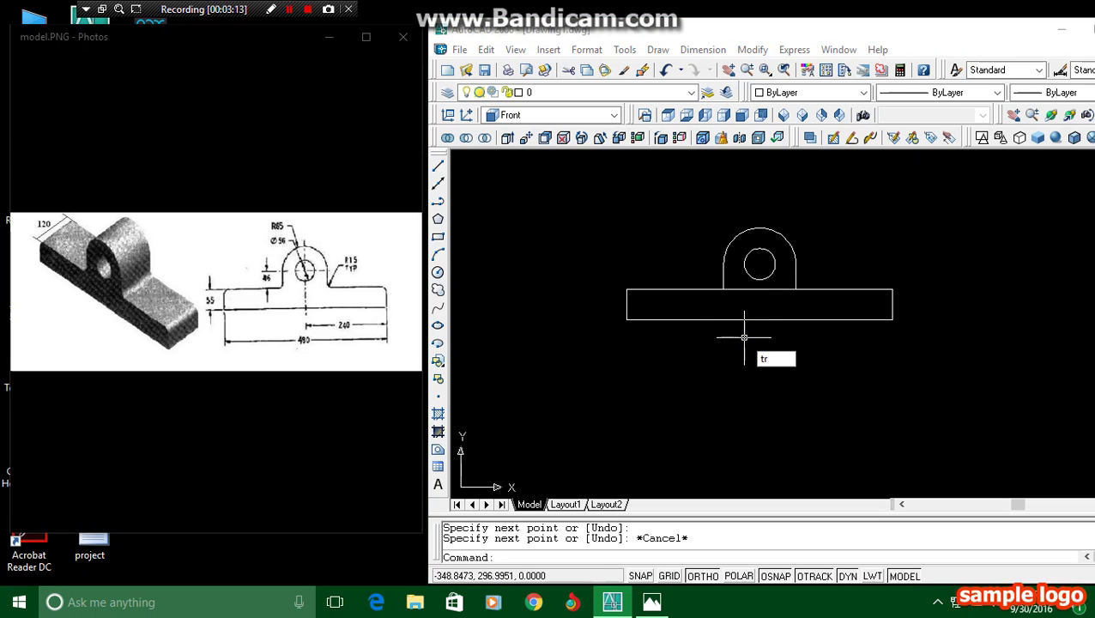
pyautogui.press('Return')
pyautogui.press('Return')
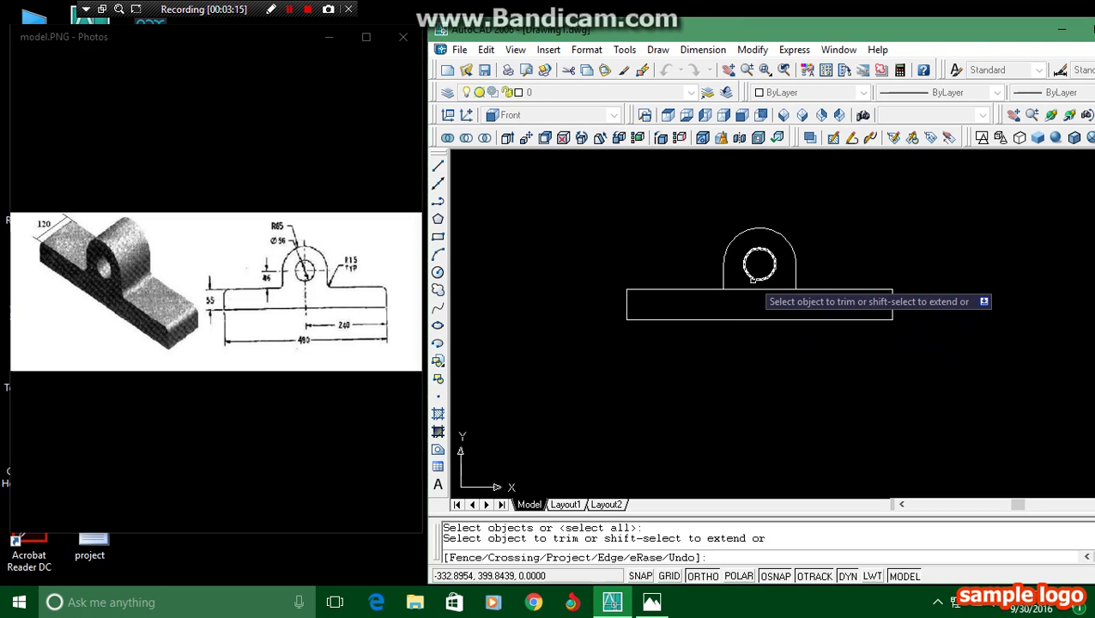
pyautogui.click(729, 290)
pyautogui.click(778, 289)
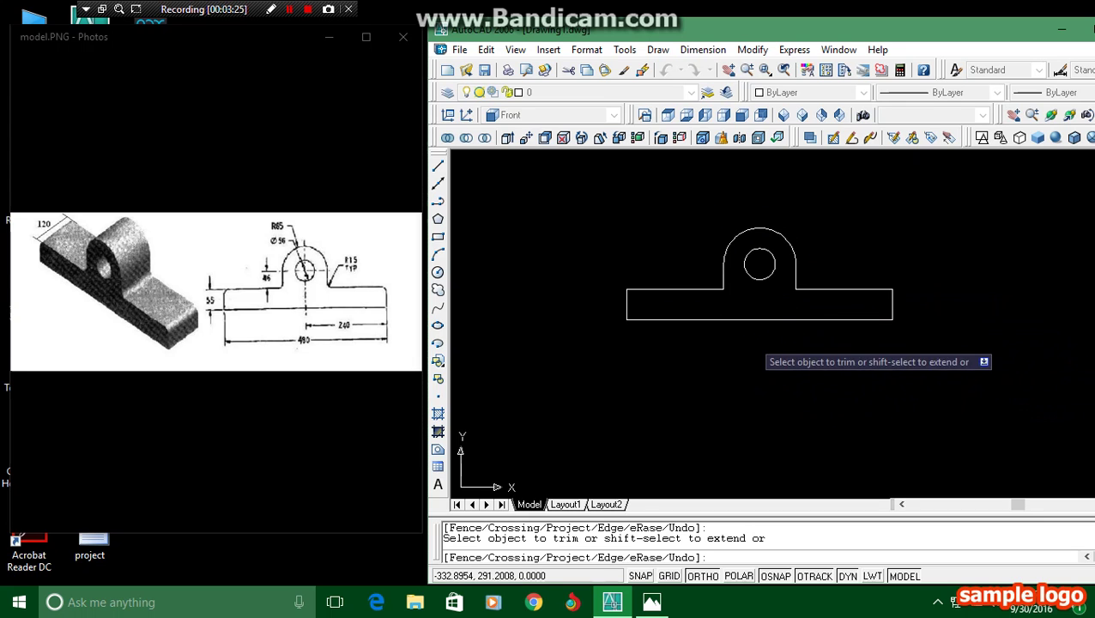
pyautogui.scroll(-3, 755, 344)
pyautogui.scroll(3, 727, 336)
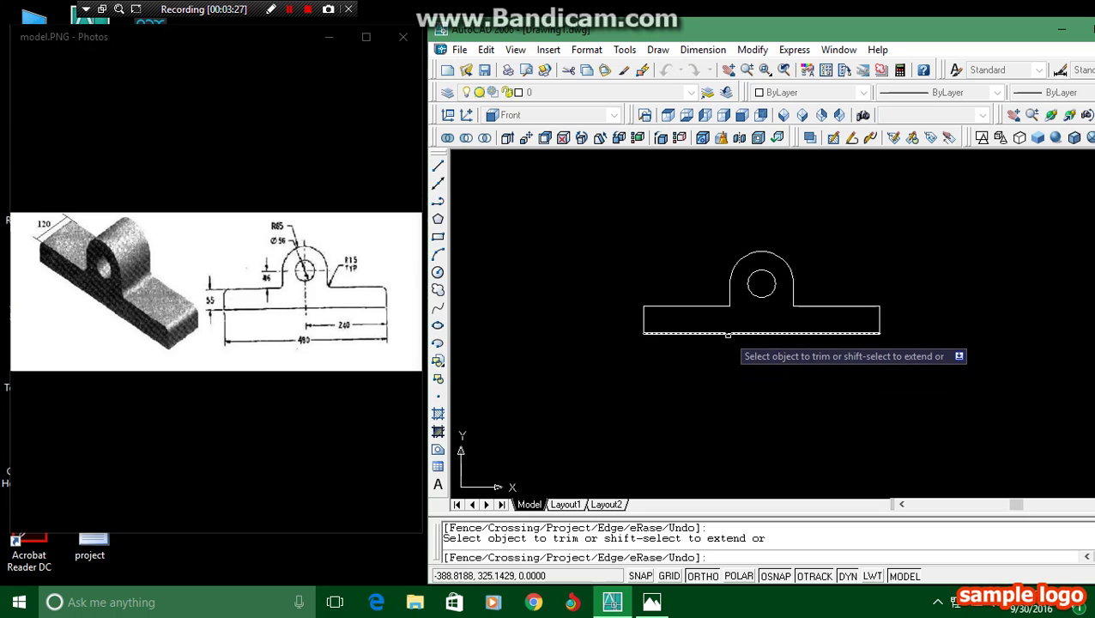
pyautogui.press('Escape')
pyautogui.press('Escape')
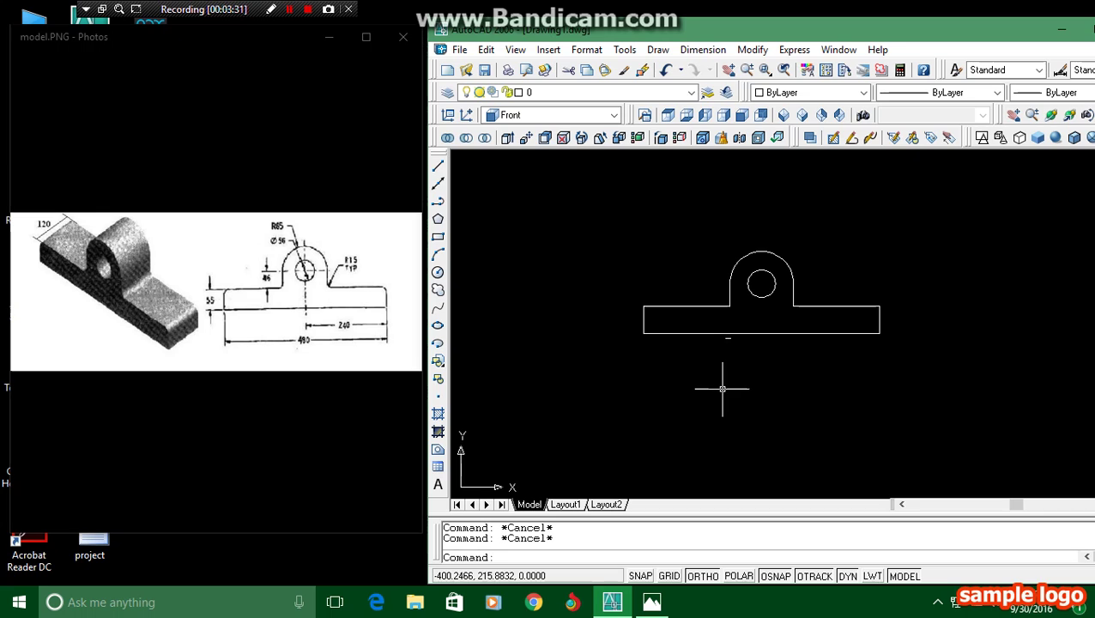
# - Convert the outer bracket outline and the hole circle into regions
pyautogui.write('reg')
pyautogui.press('Return')
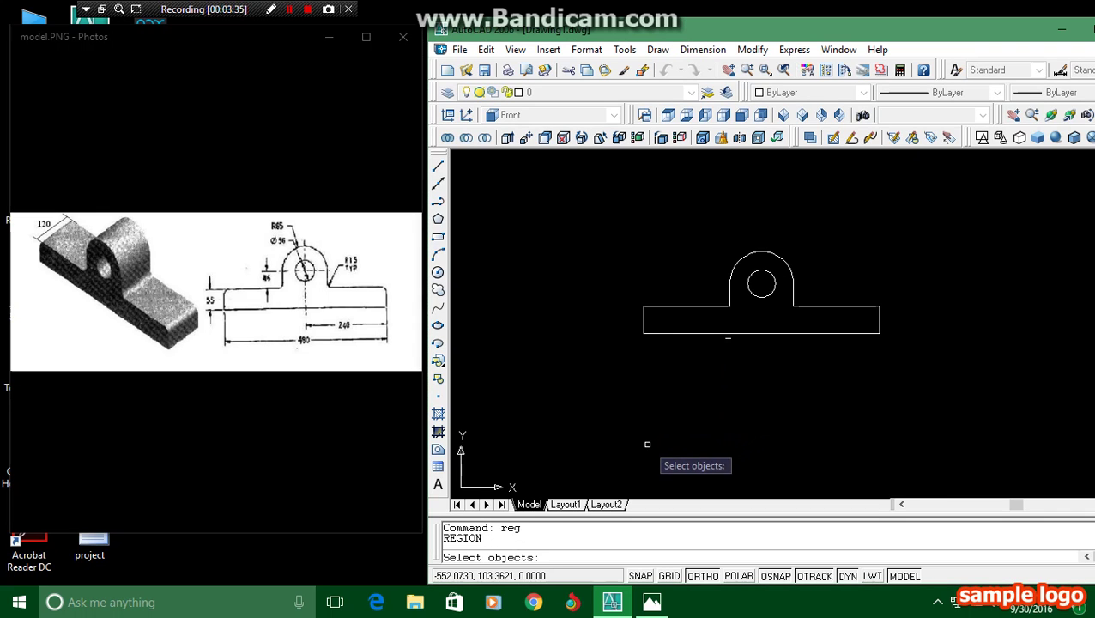
pyautogui.click(913, 370)
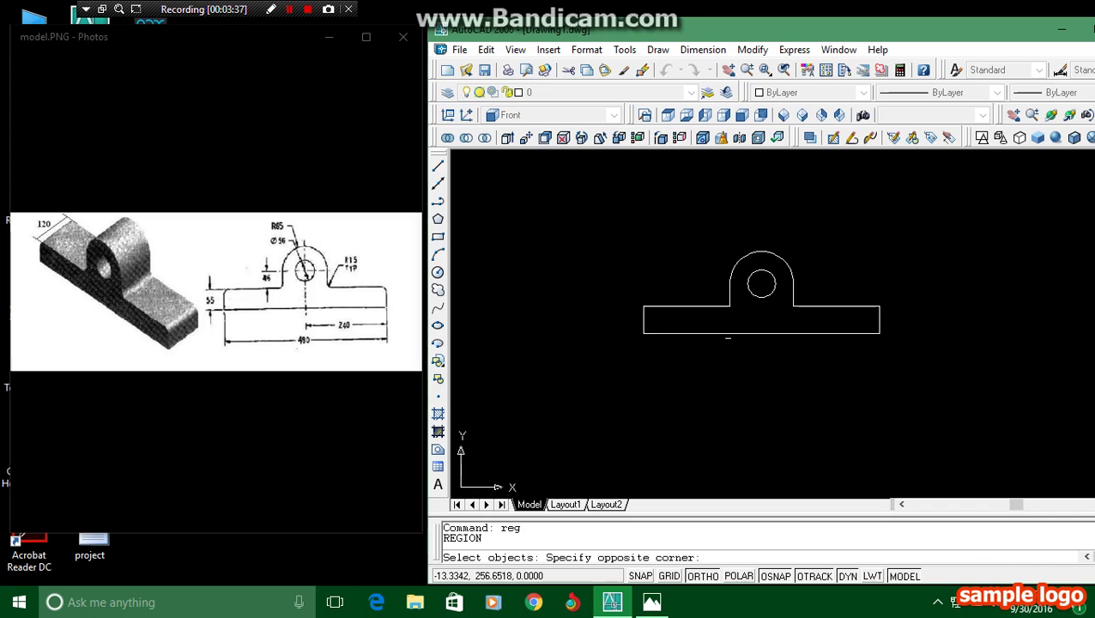
pyautogui.click(605, 198)
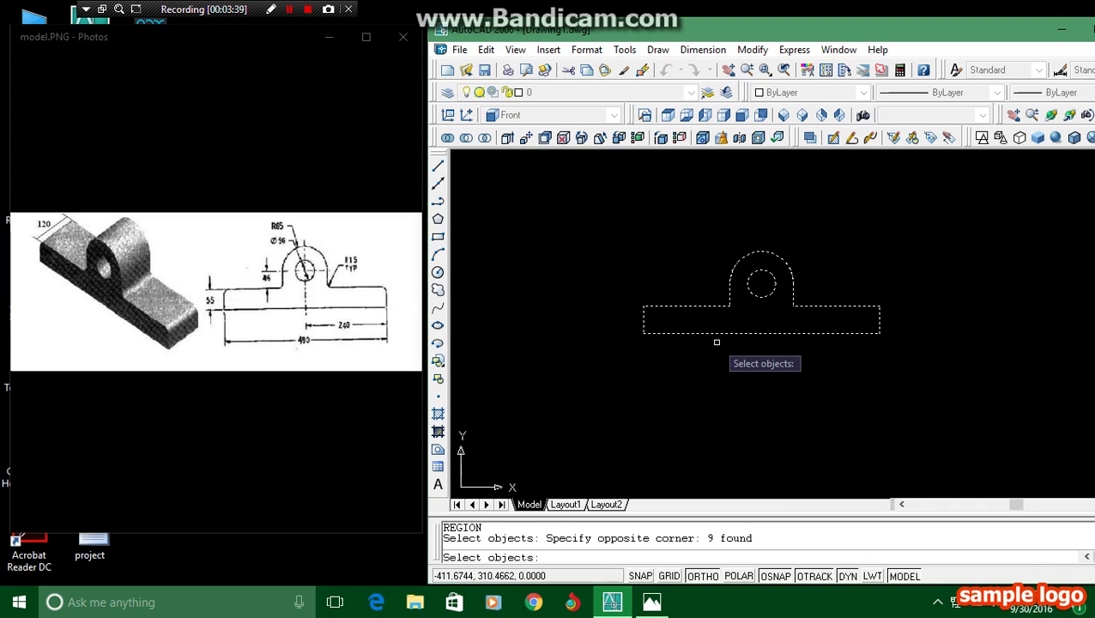
pyautogui.press('Return')
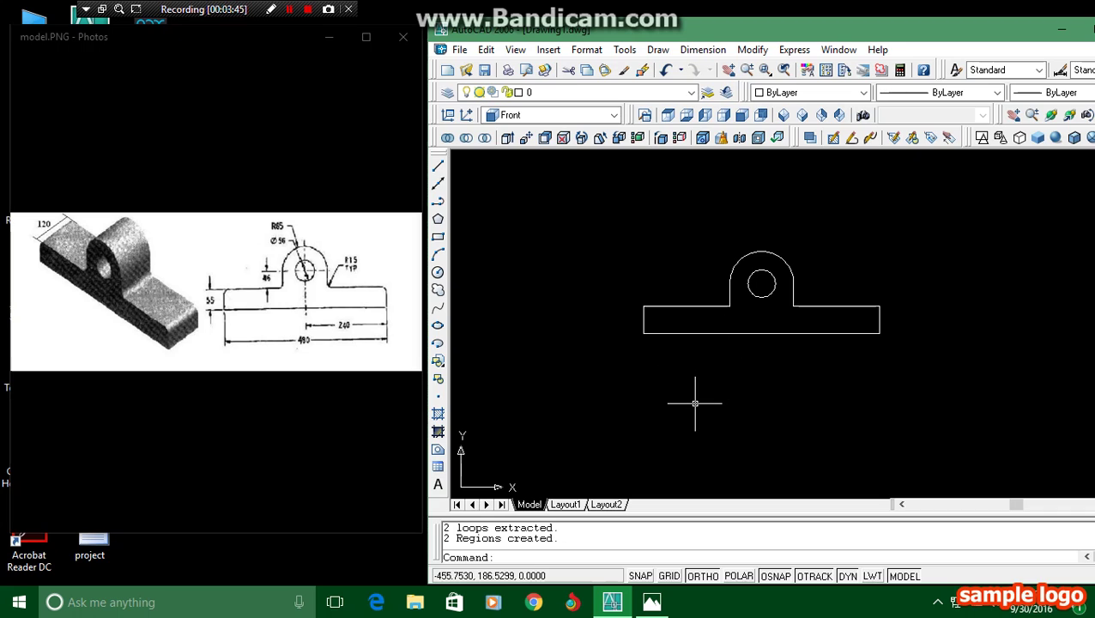
# - Extrude the outline and hole regions 120 with 0 taper, and show them in southwest isometric view with flat shading plus edges
pyautogui.write('ext')
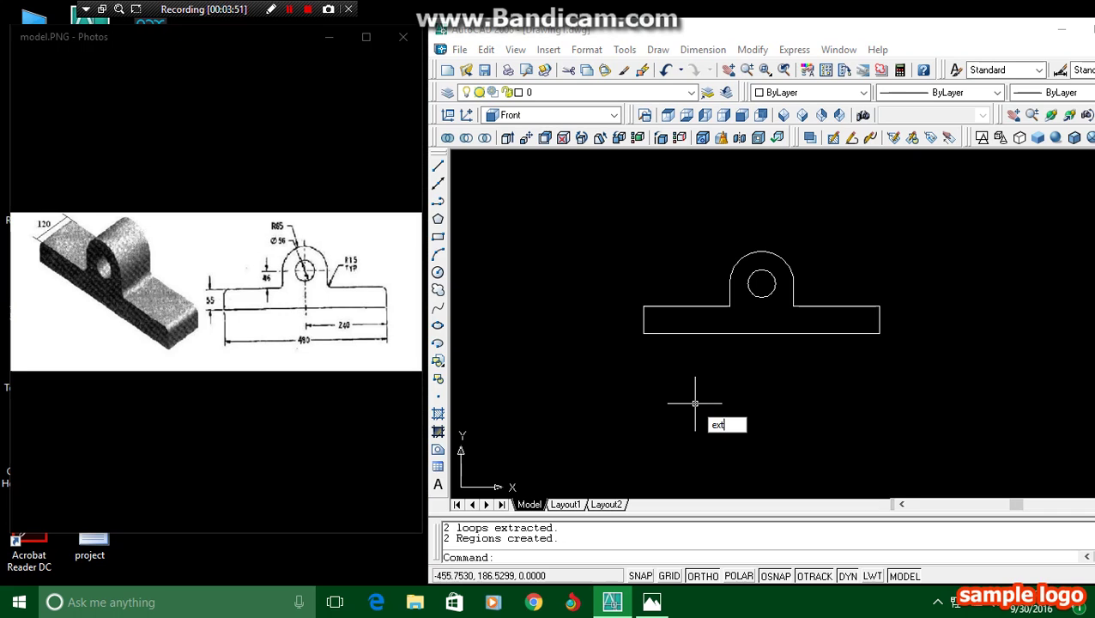
pyautogui.press('Return')
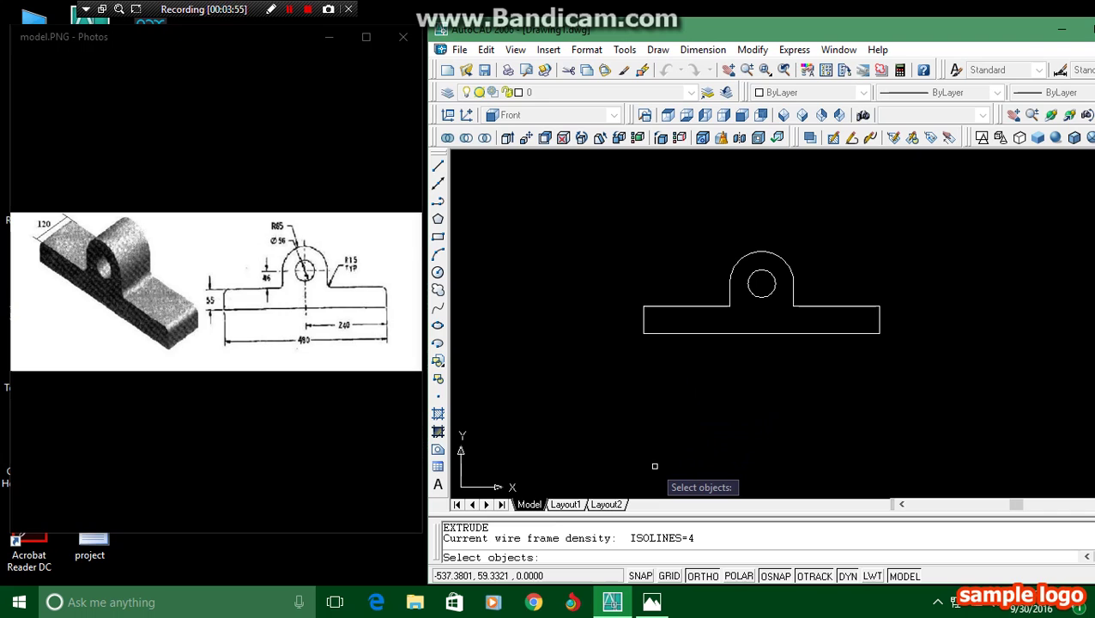
pyautogui.click(911, 372)
pyautogui.click(625, 197)
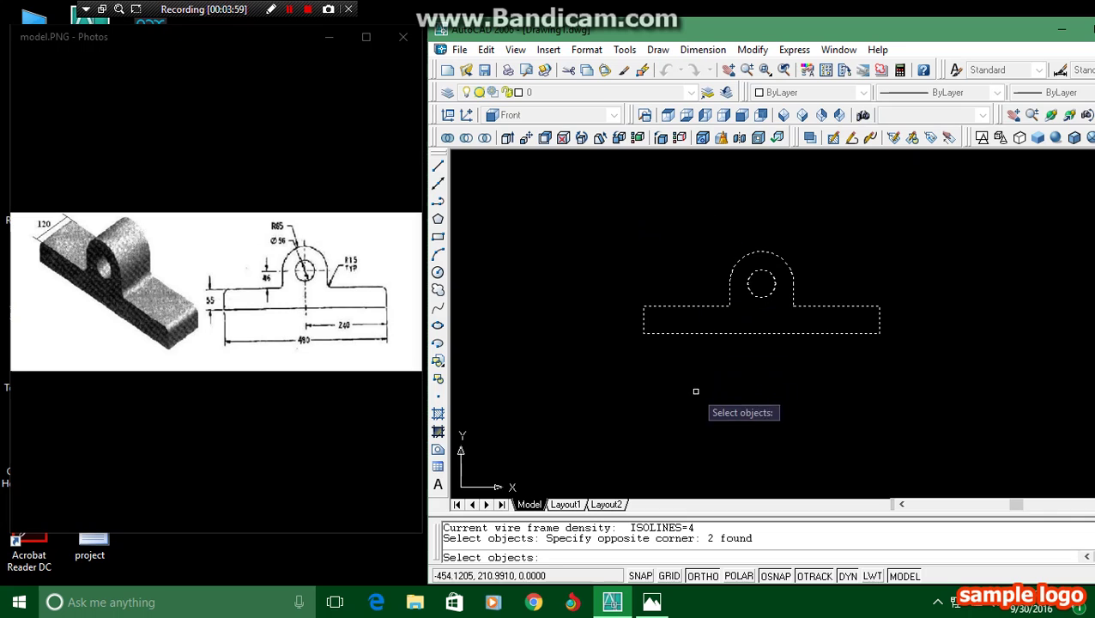
pyautogui.press('Return')
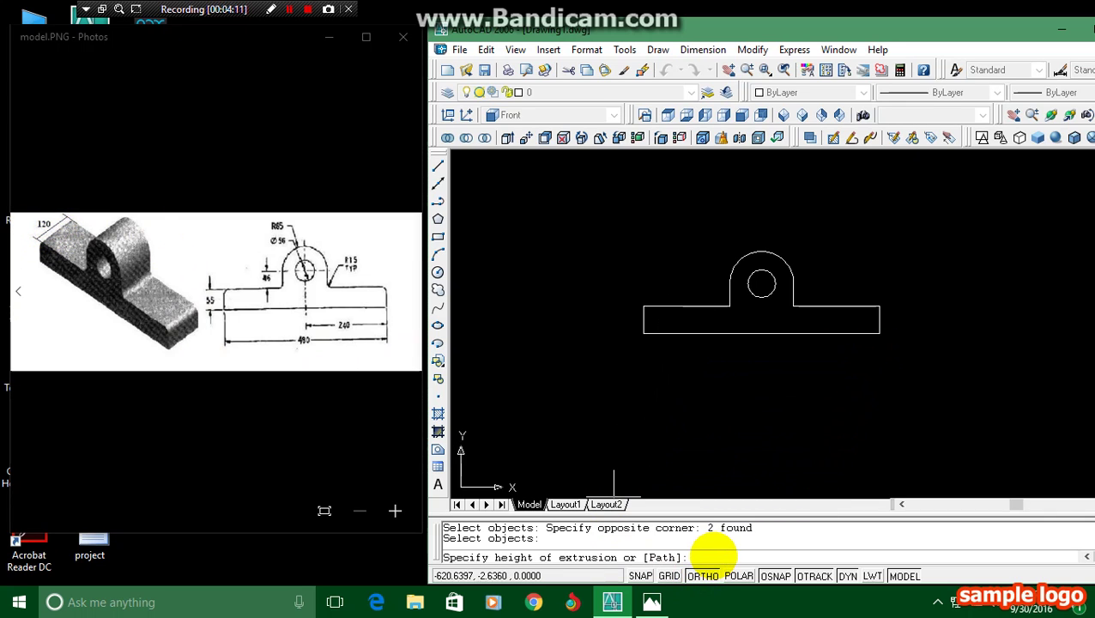
pyautogui.write('20')
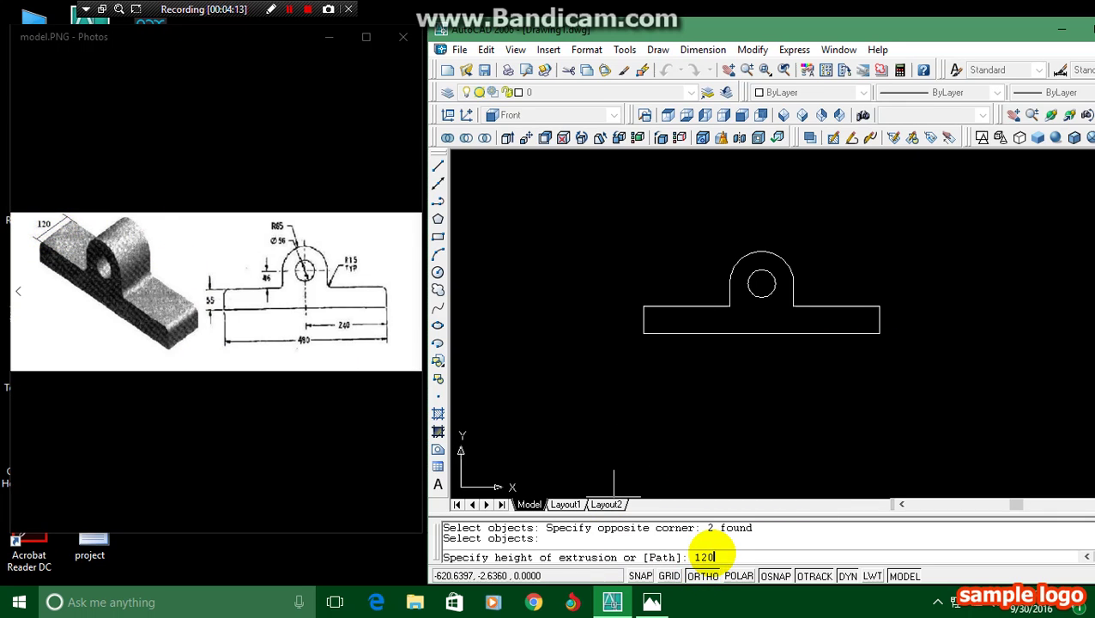
pyautogui.press('Return')
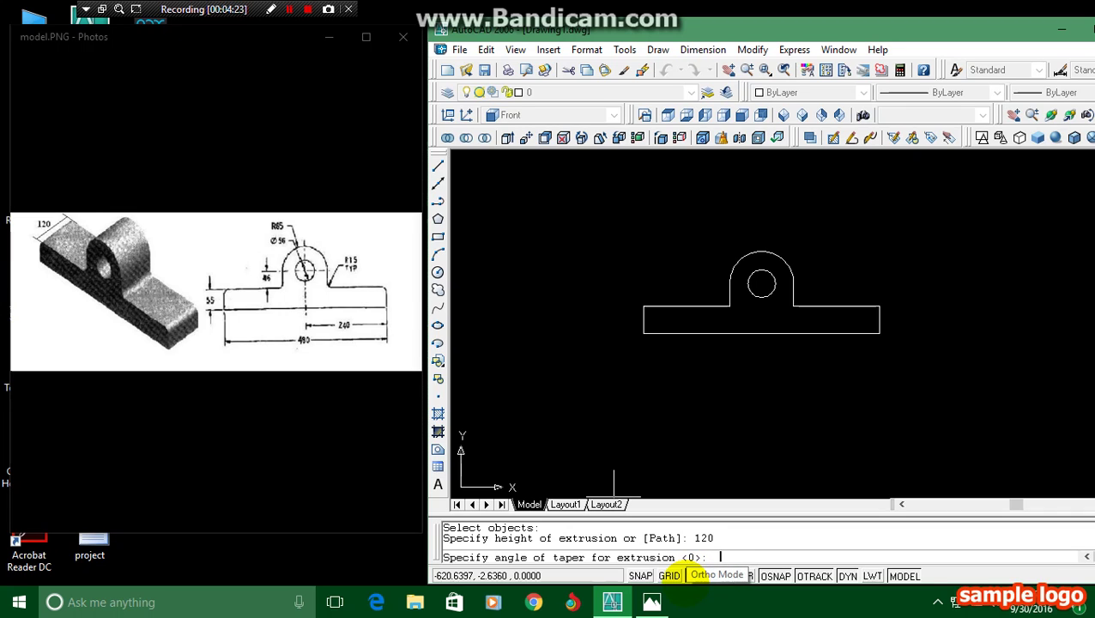
pyautogui.press('Return')
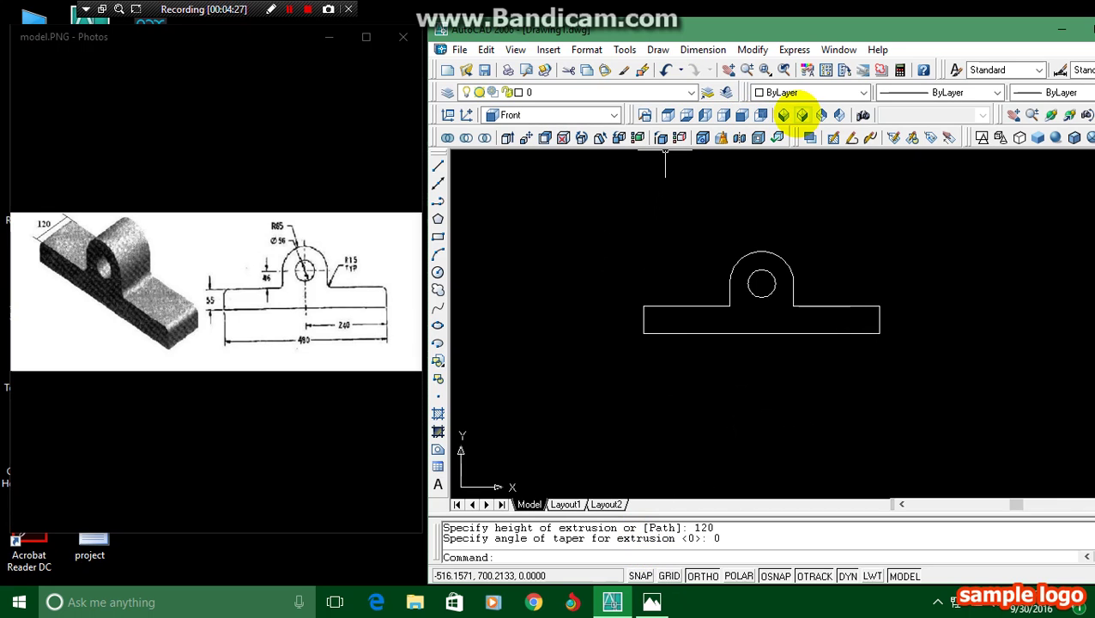
pyautogui.click(783, 114)
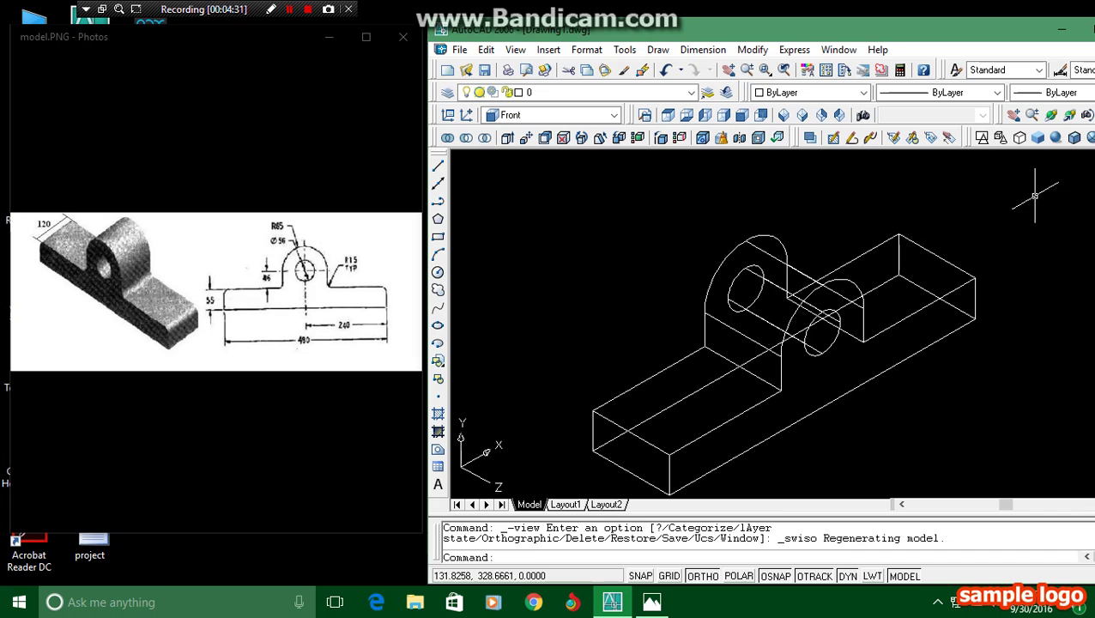
pyautogui.click(1074, 137)
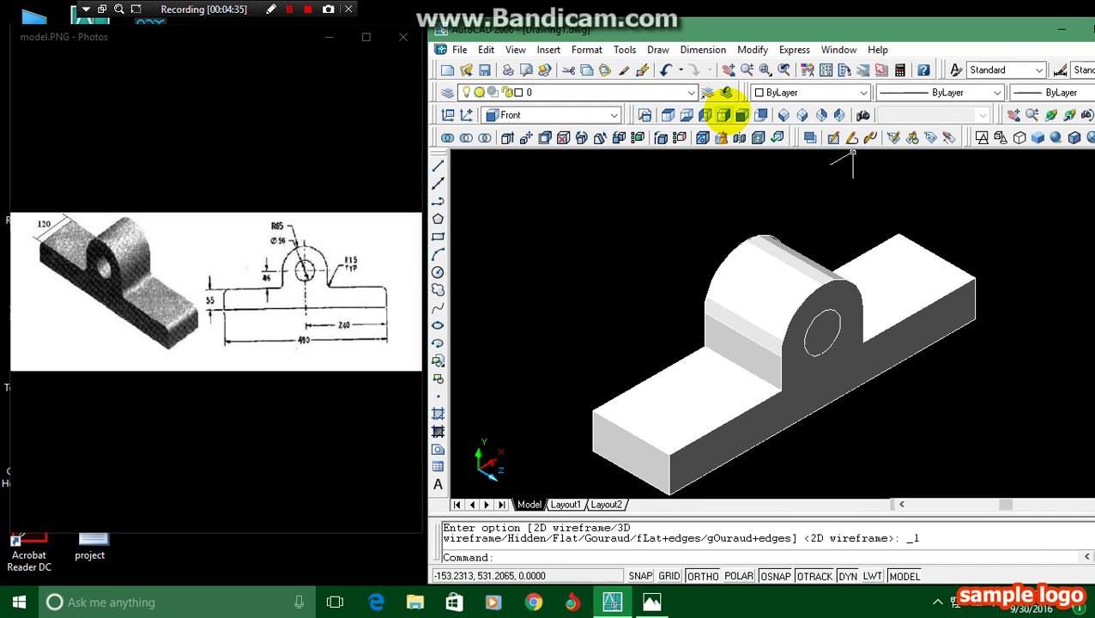
# - Subtract the hole cylinder from the bracket body in the front view
pyautogui.click(741, 117)
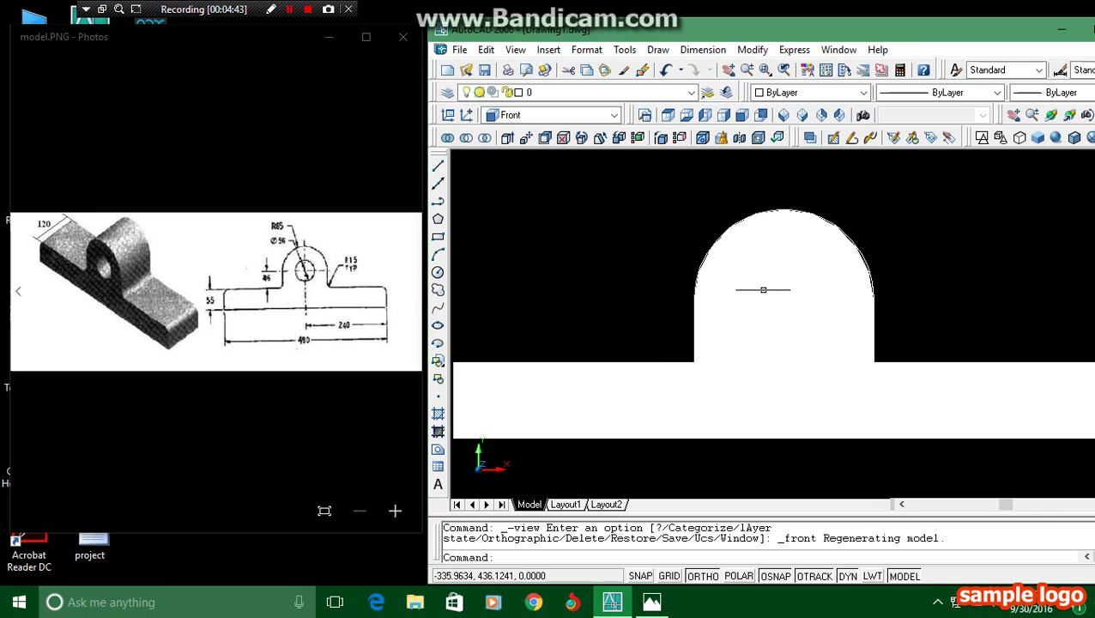
pyautogui.scroll(-1, 785, 296)
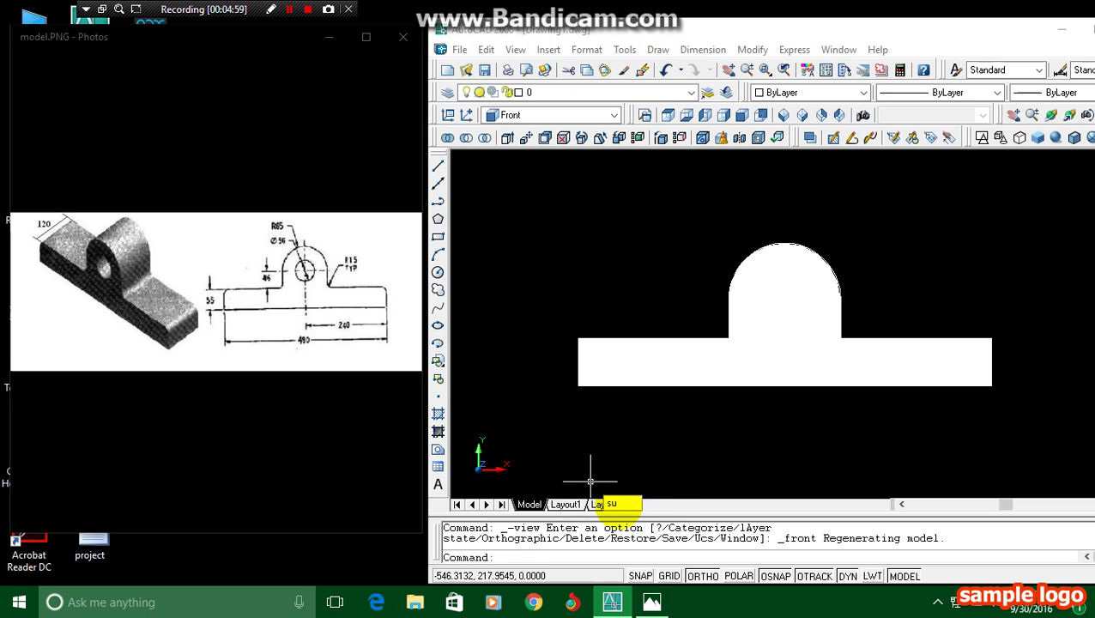
pyautogui.press('Return')
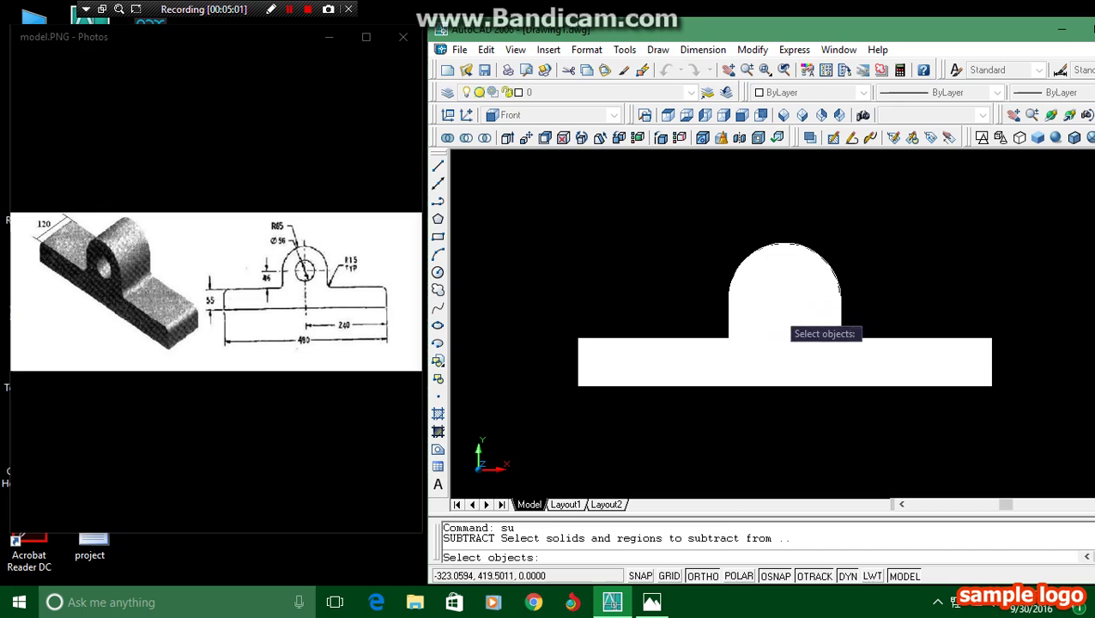
pyautogui.click(824, 256)
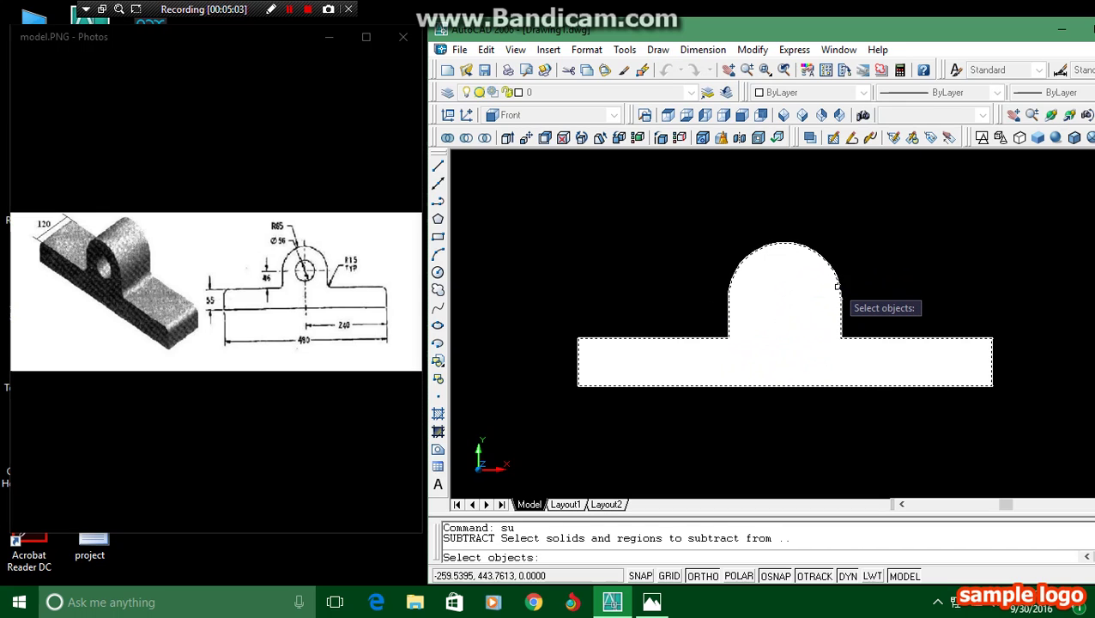
pyautogui.press('Return')
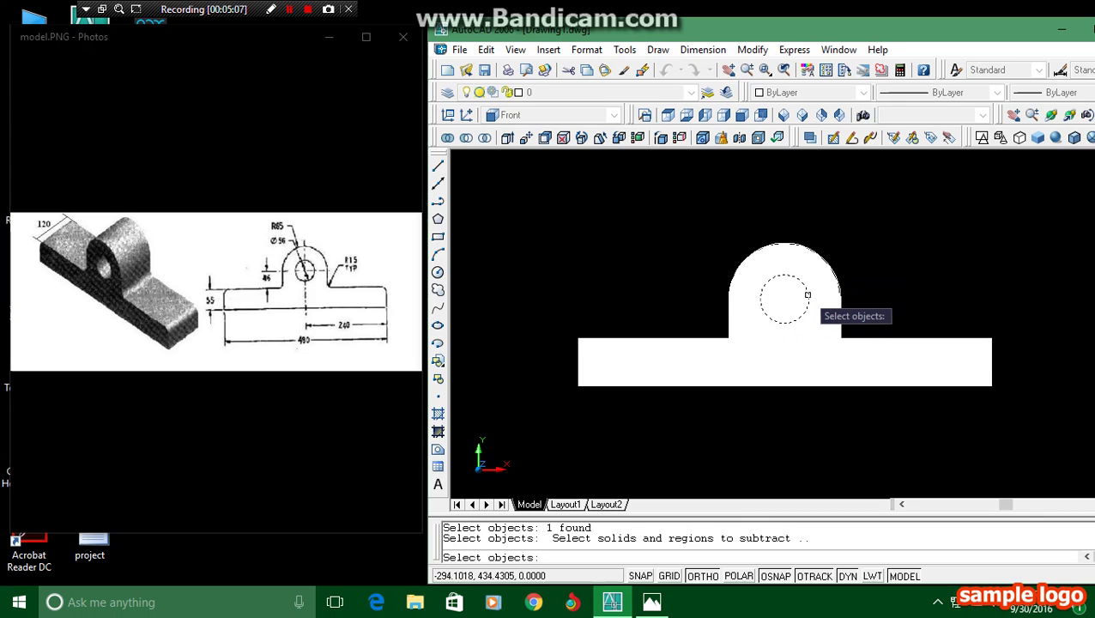
pyautogui.click(807, 293)
pyautogui.press('Return')
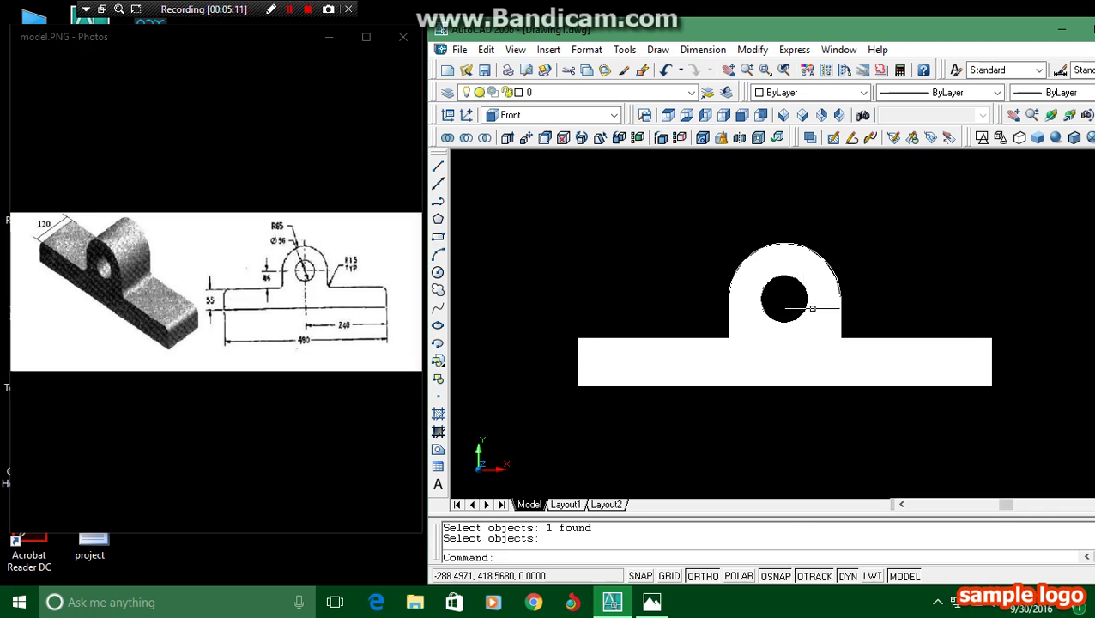
# - Add a linear dimension between the two lower corners of the base, placed below the bracket
pyautogui.scroll(-2, 704, 359)
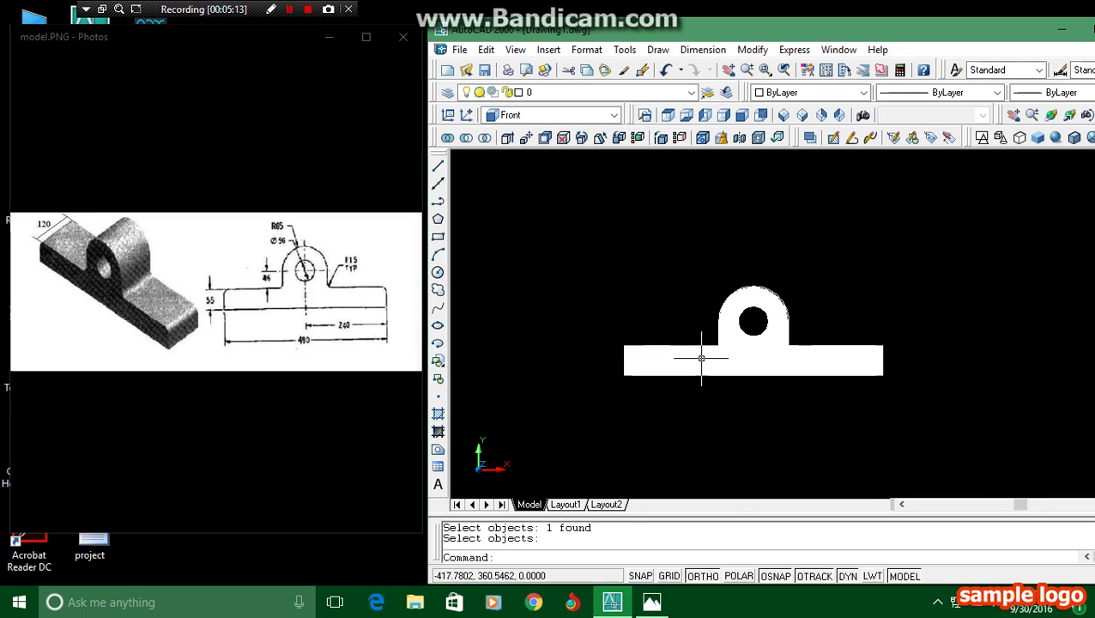
pyautogui.scroll(1, 771, 365)
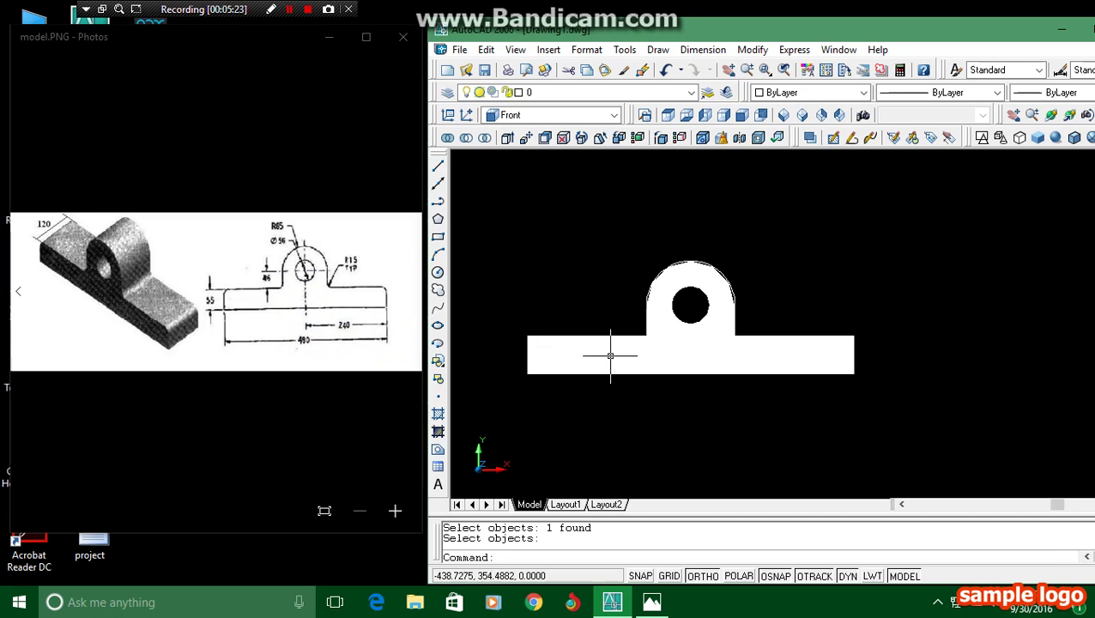
pyautogui.click(703, 49)
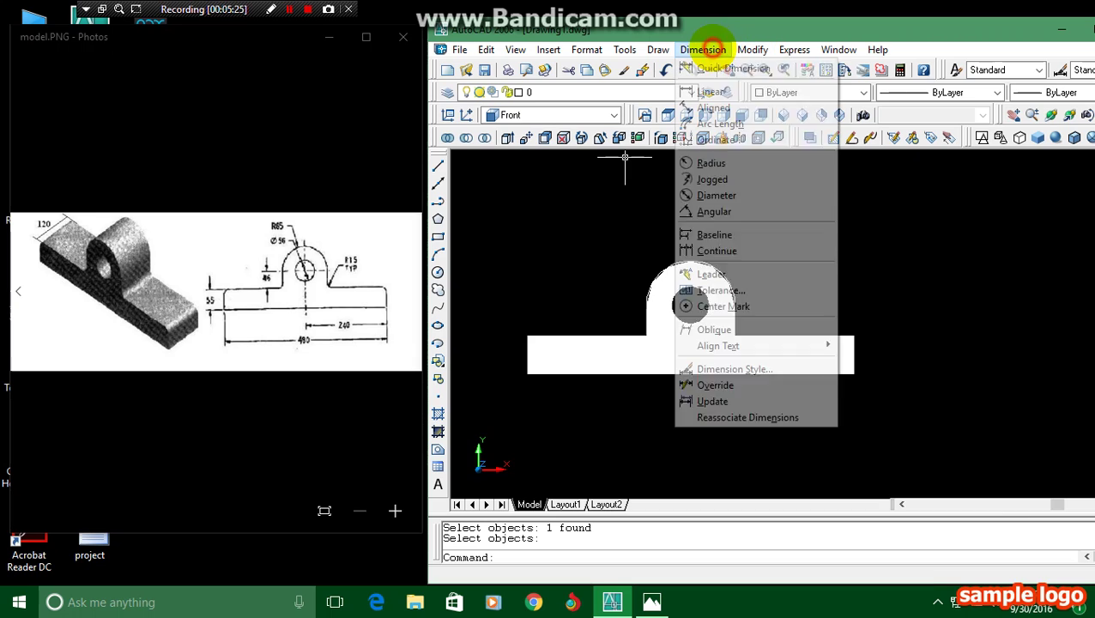
pyautogui.click(713, 91)
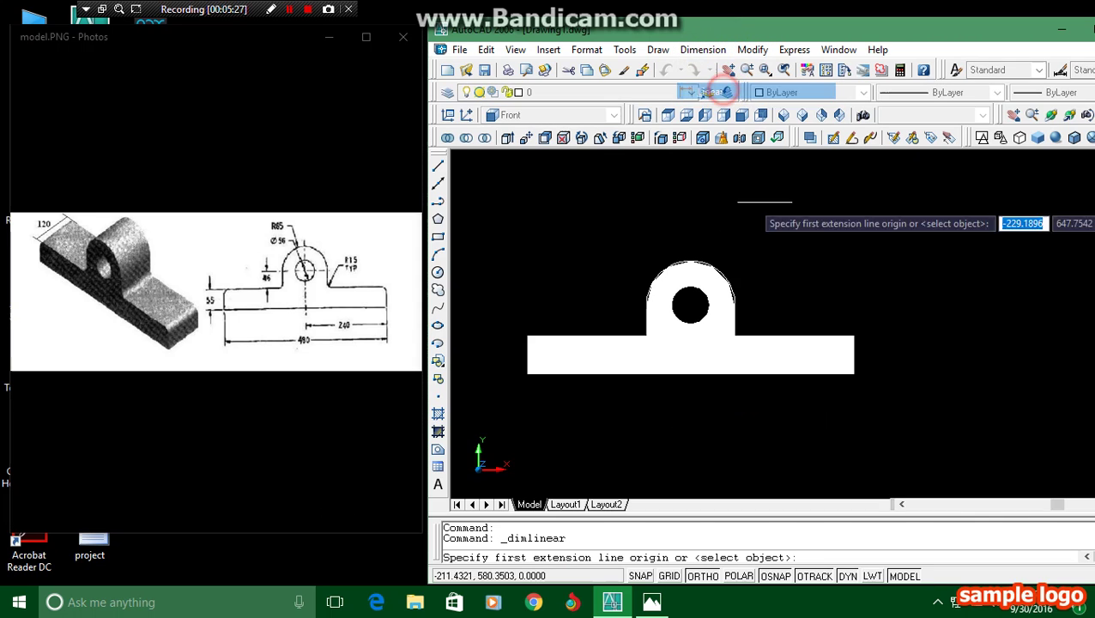
pyautogui.click(527, 374)
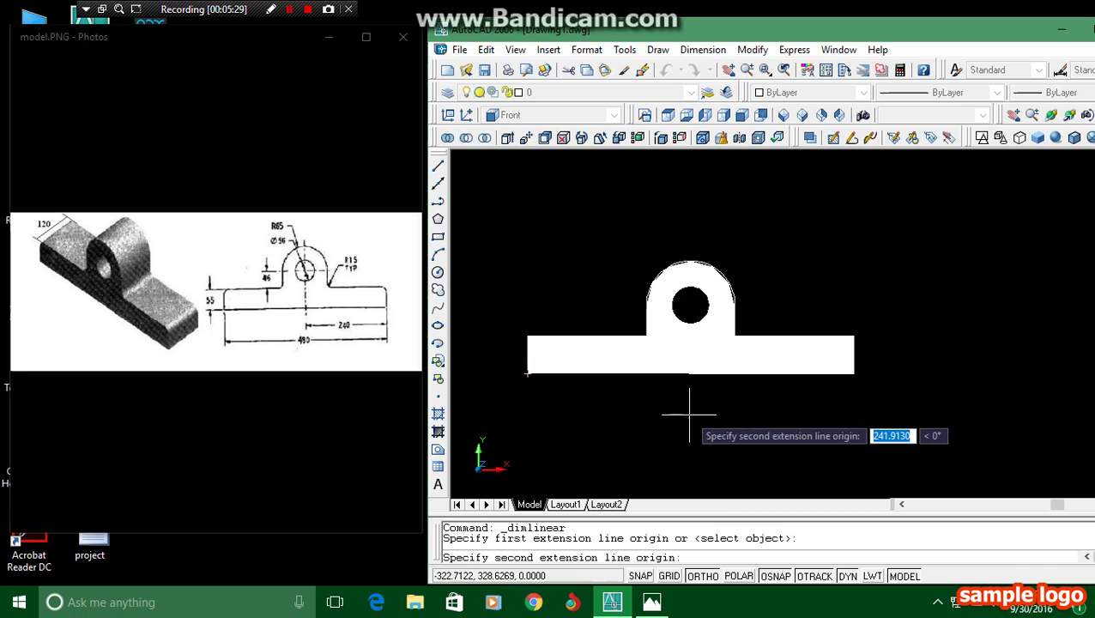
pyautogui.click(854, 374)
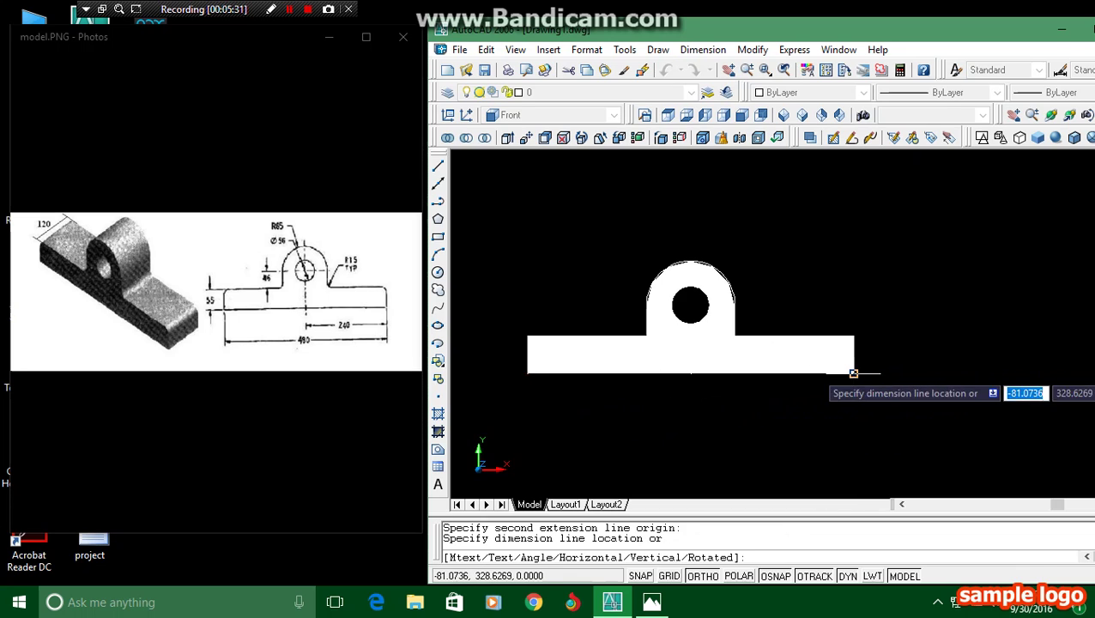
pyautogui.click(825, 414)
# - Erase the linear dimension below the base
pyautogui.scroll(3, 667, 424)
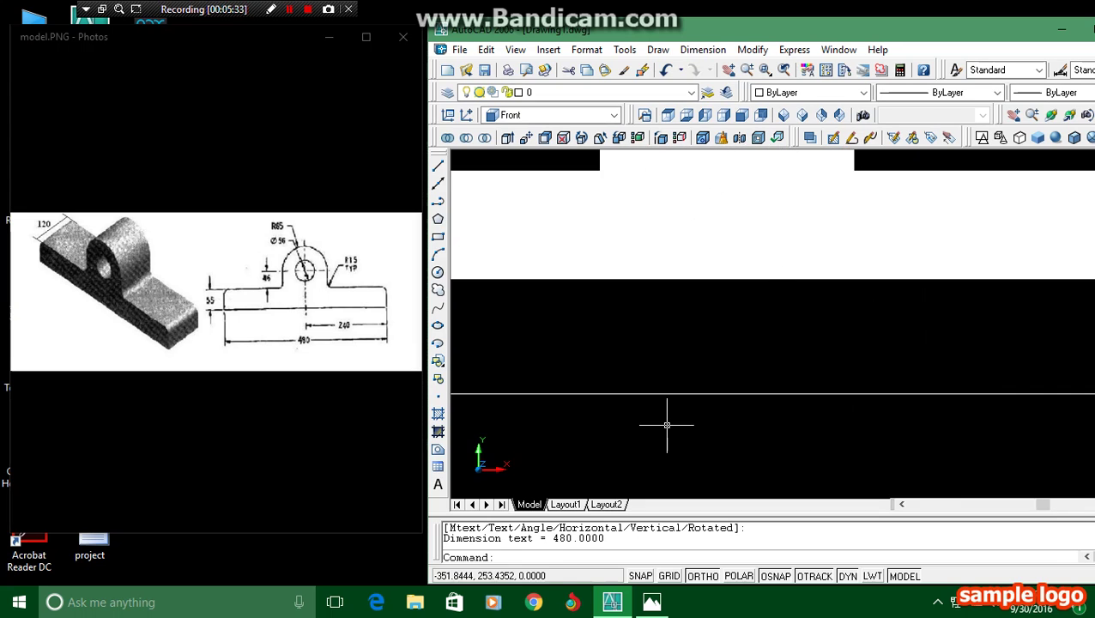
pyautogui.scroll(-5, 667, 424)
pyautogui.click(803, 423)
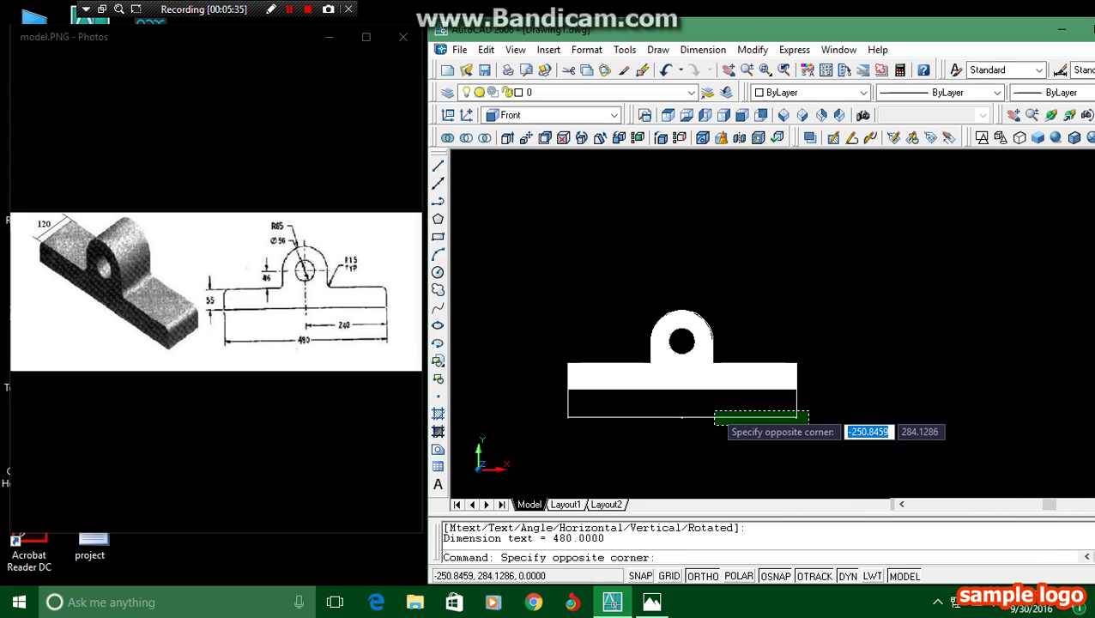
pyautogui.click(709, 418)
pyautogui.write('e')
pyautogui.press('Return')
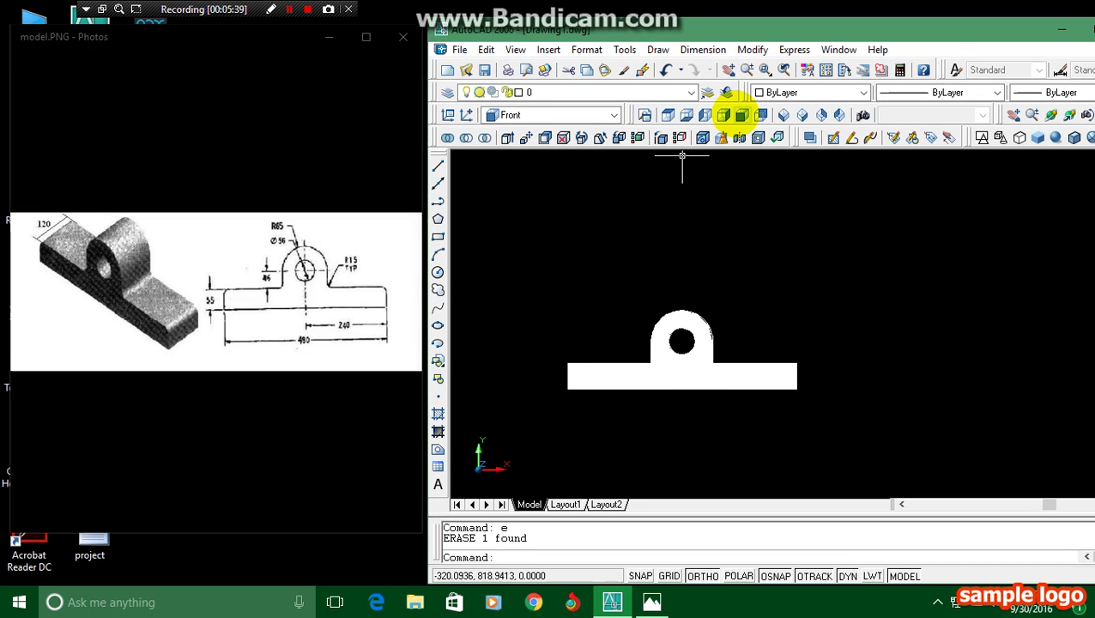
# - Inspect the shaded bracket from the front and the preset isometric views, ending on the northwest isometric view
pyautogui.click(739, 114)
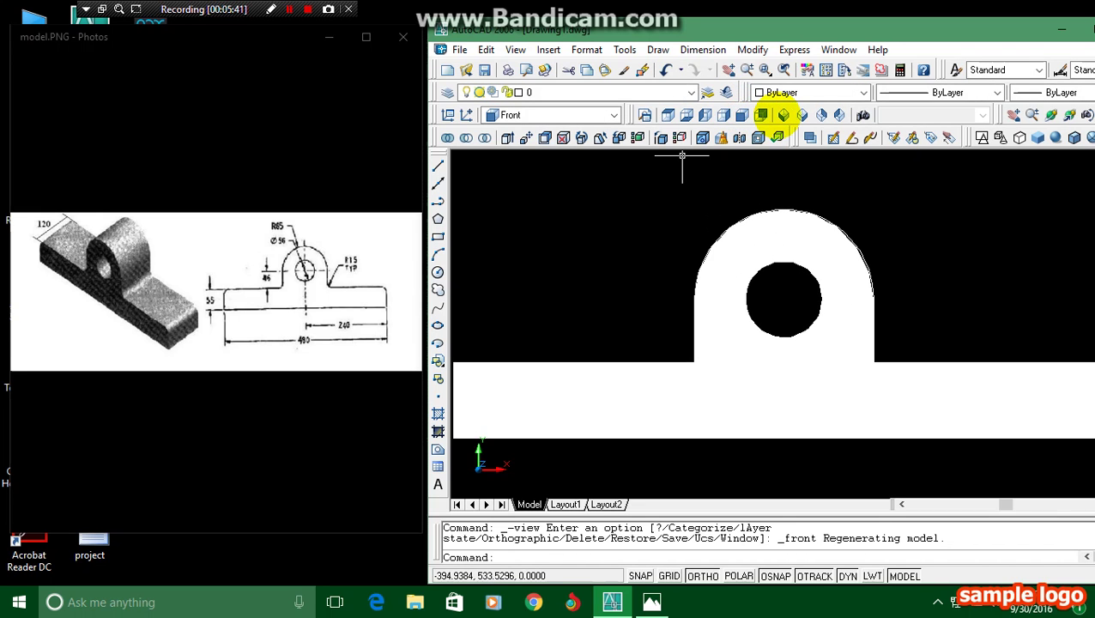
pyautogui.click(782, 115)
pyautogui.click(802, 115)
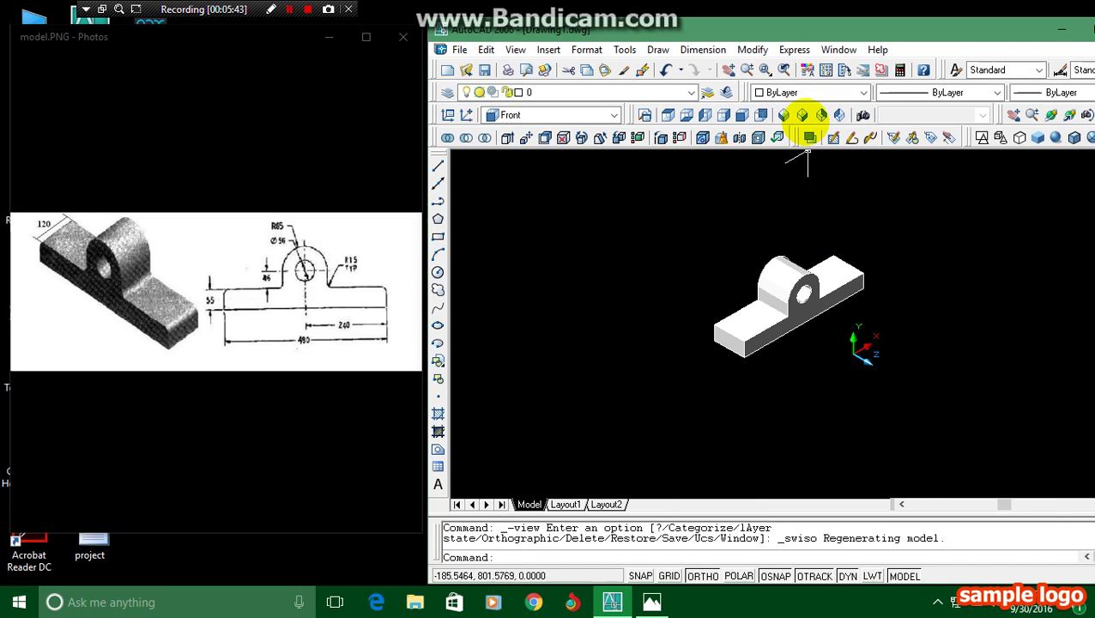
pyautogui.click(824, 115)
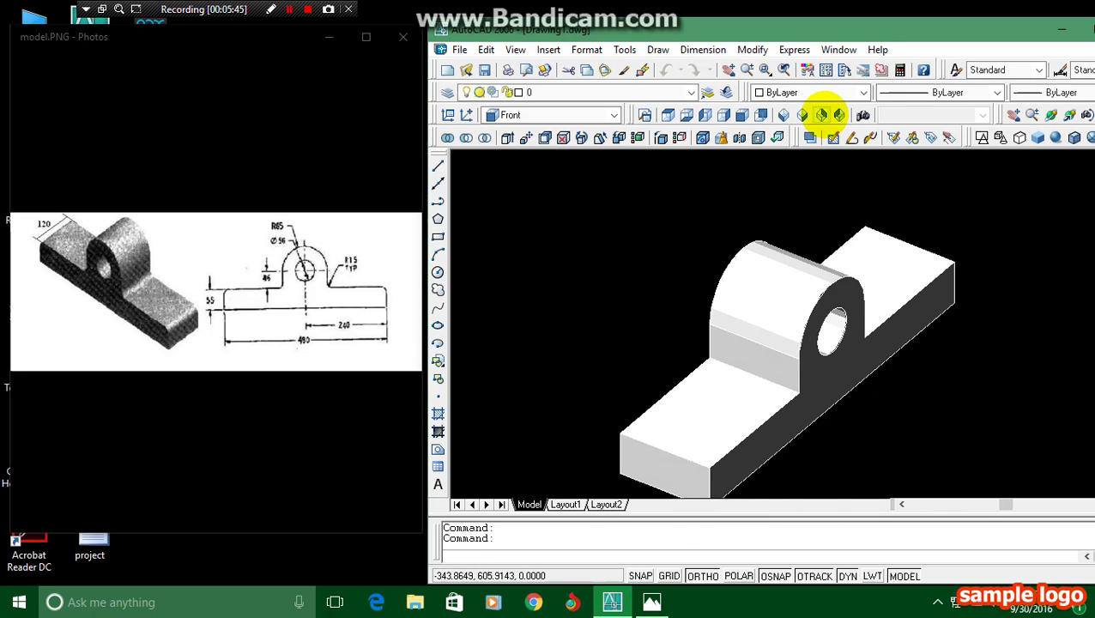
pyautogui.click(837, 114)
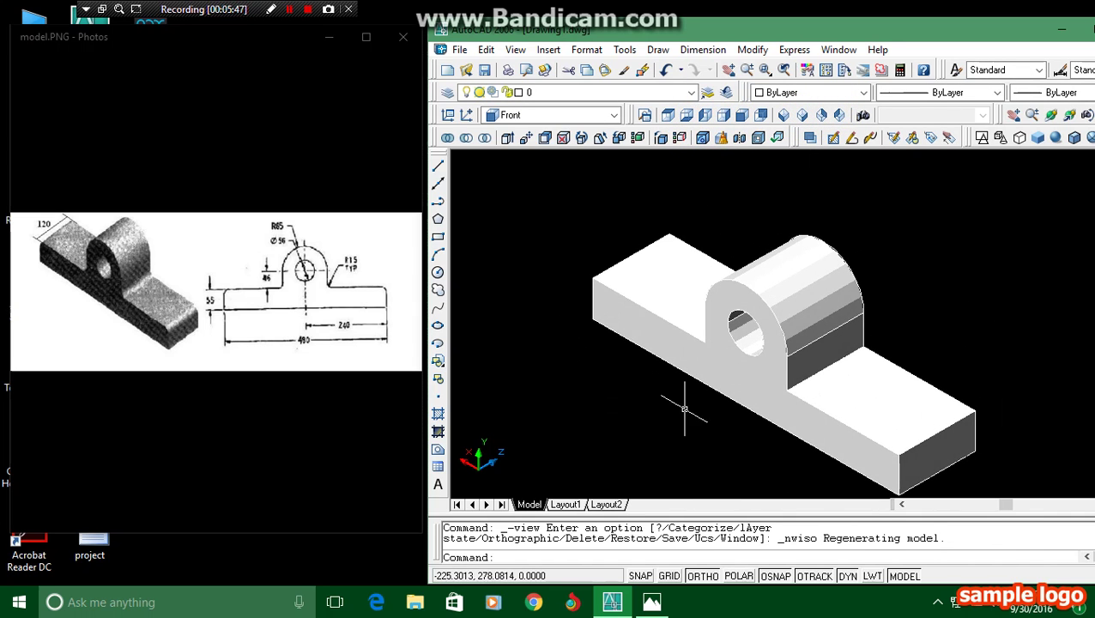